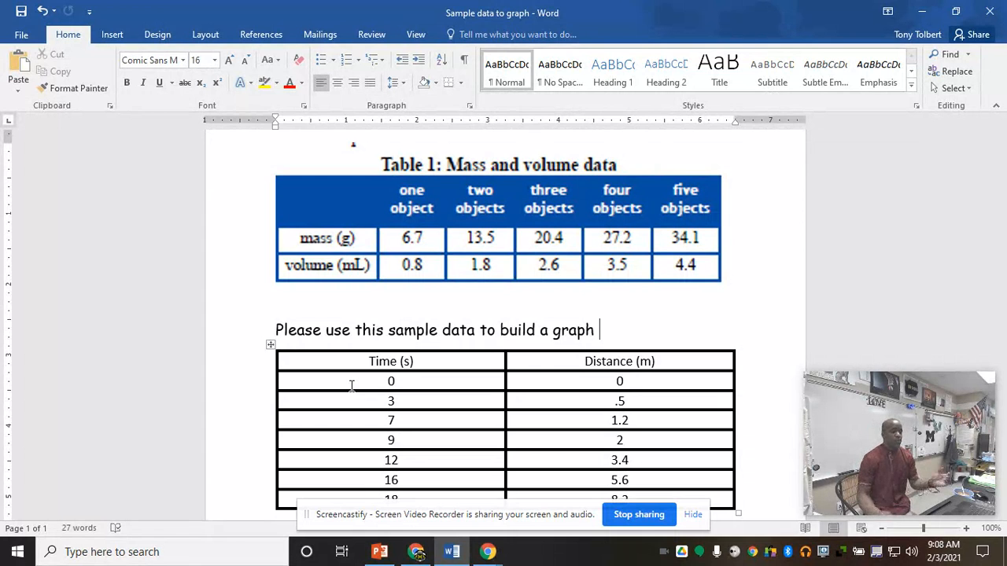
- Switch to Chrome and create a blank Google Sheets spreadsheet, starting from the Google Drive page
scroll(652, 349, "down", 1)
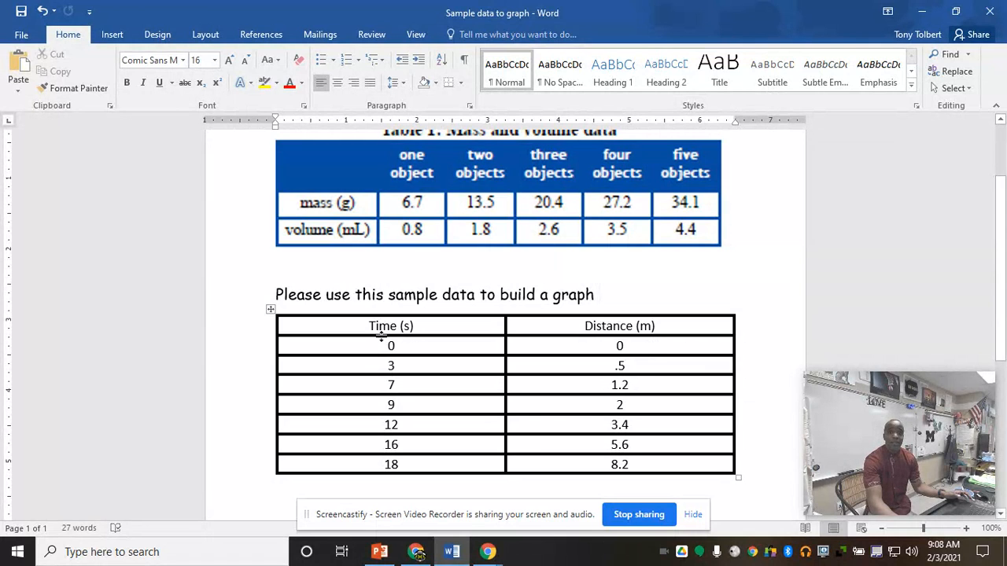
scroll(532, 398, "down", 1)
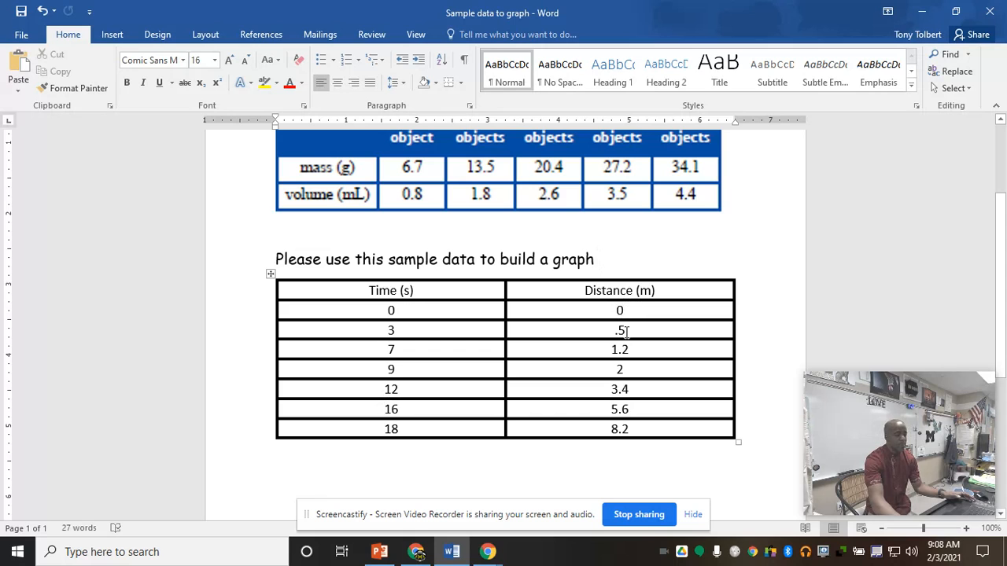
left_click(417, 554)
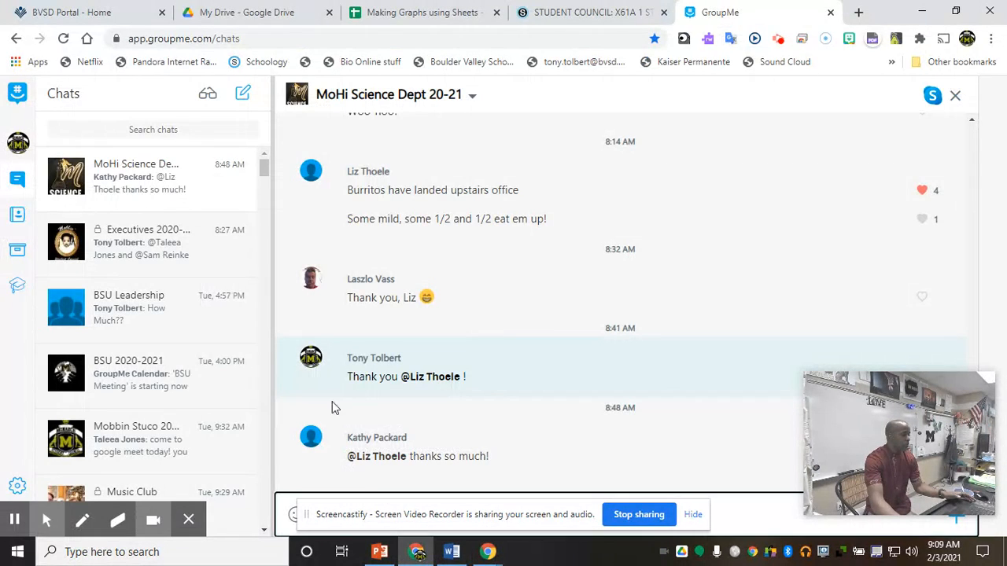
left_click(223, 13)
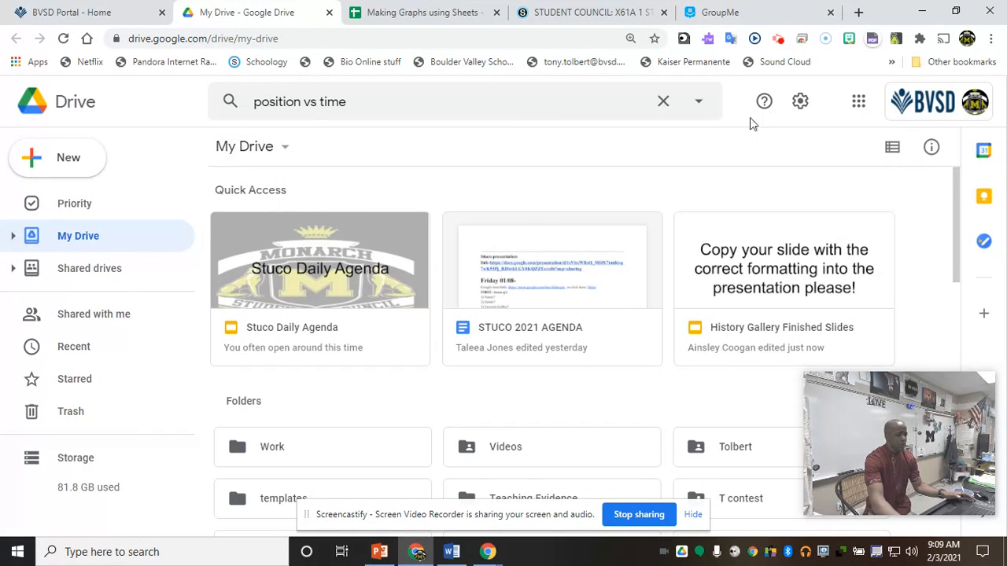
left_click(858, 107)
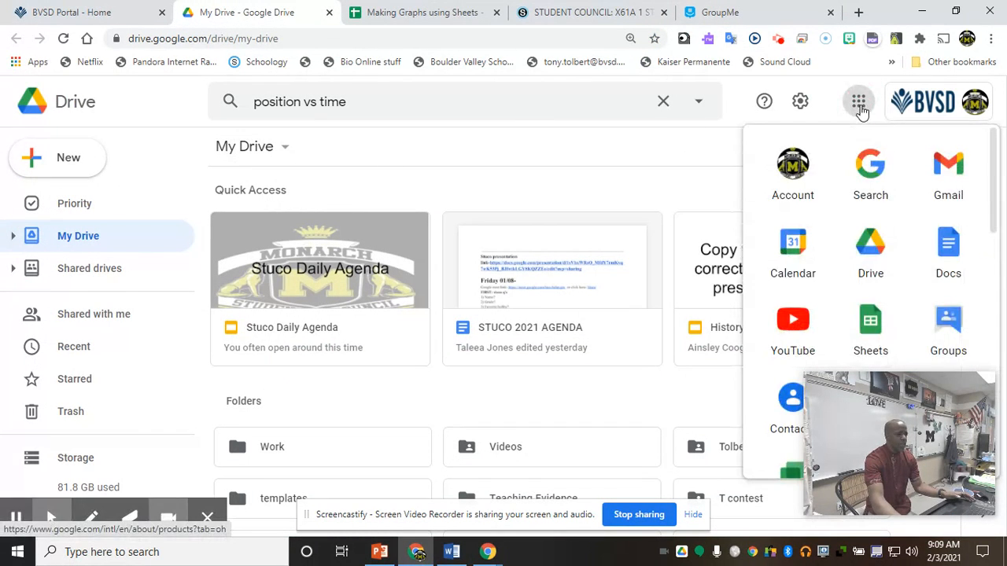
left_click(871, 324)
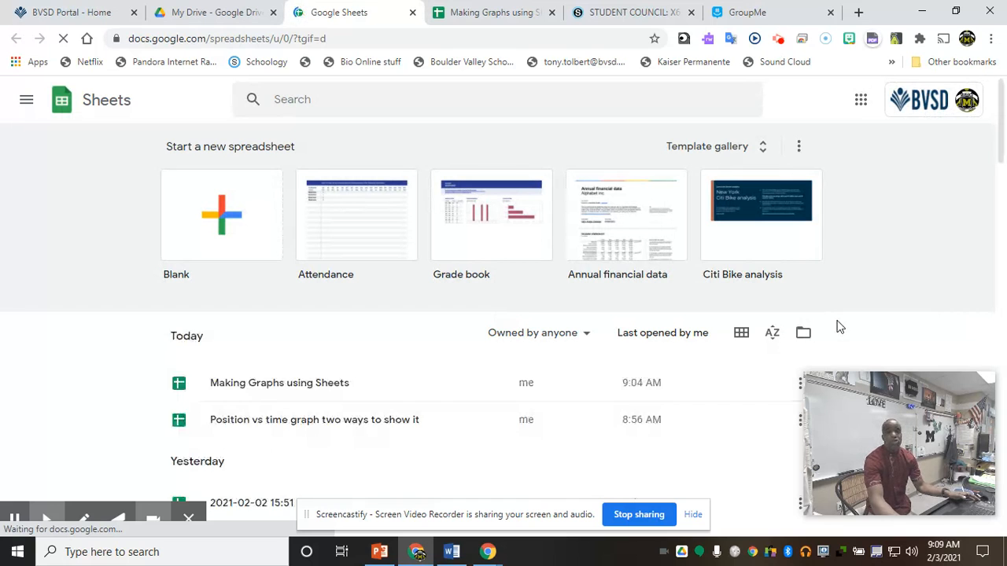
left_click(220, 216)
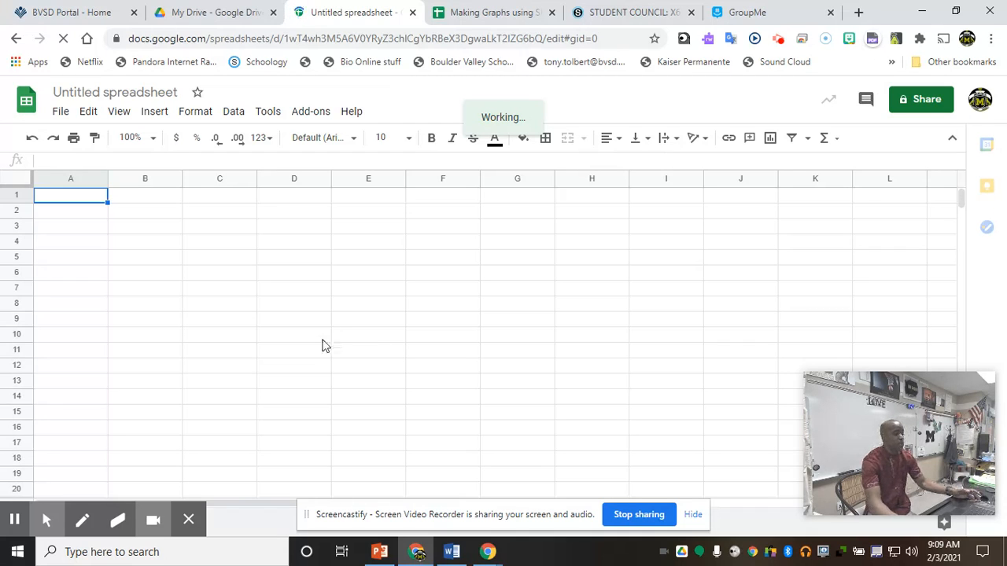
- Enlarge the browser page zoom to 175% for the new spreadsheet
left_click(991, 38)
left_click(946, 178)
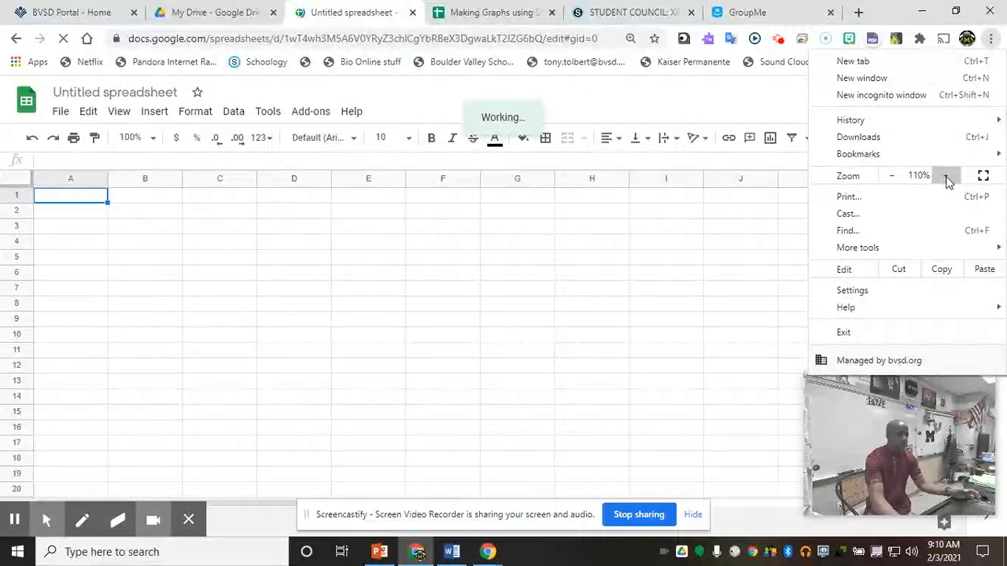
left_click(947, 178)
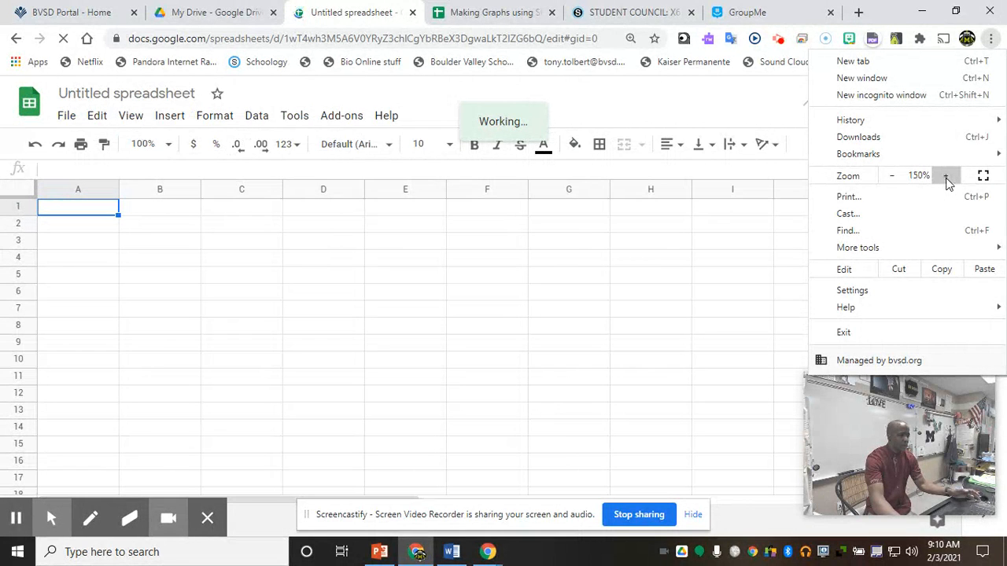
left_click(946, 178)
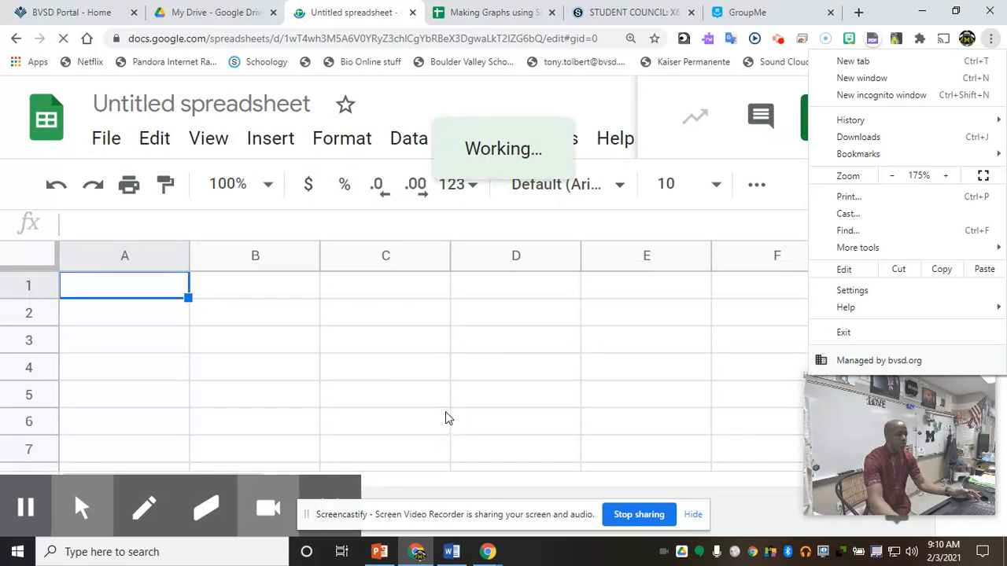
- Rename the spreadsheet as "Period 8 graph practice"
left_click(291, 104)
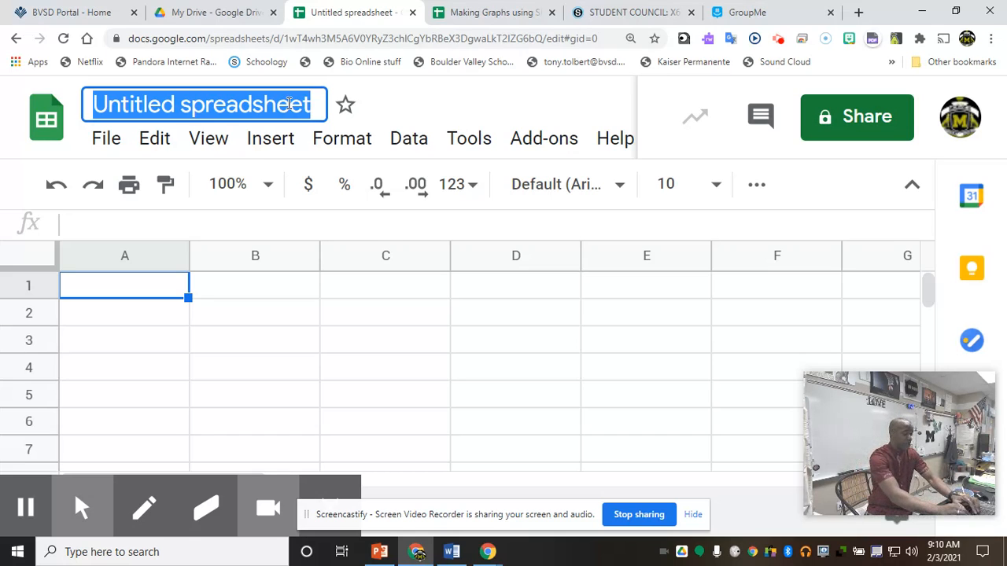
type("Period ")
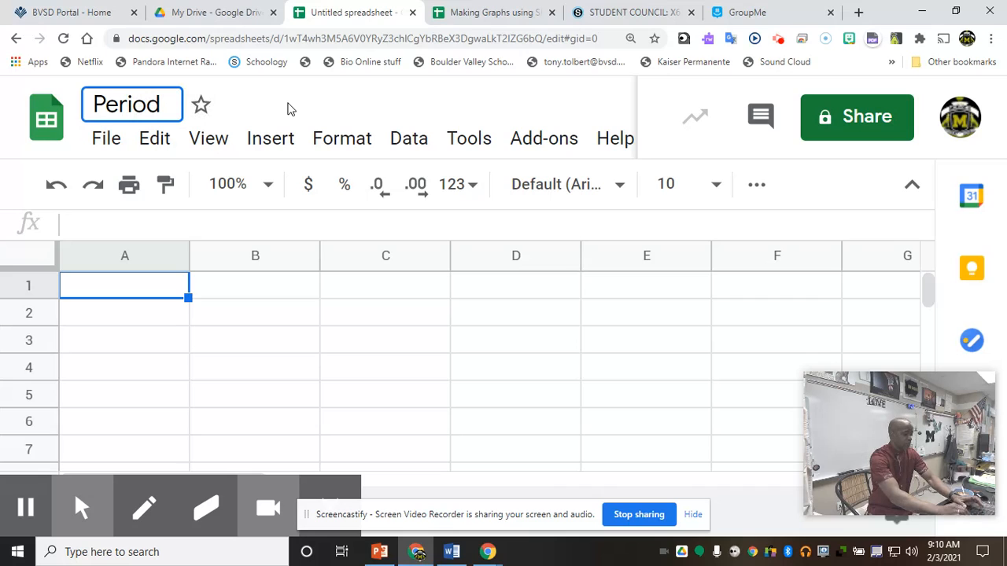
type("8 ")
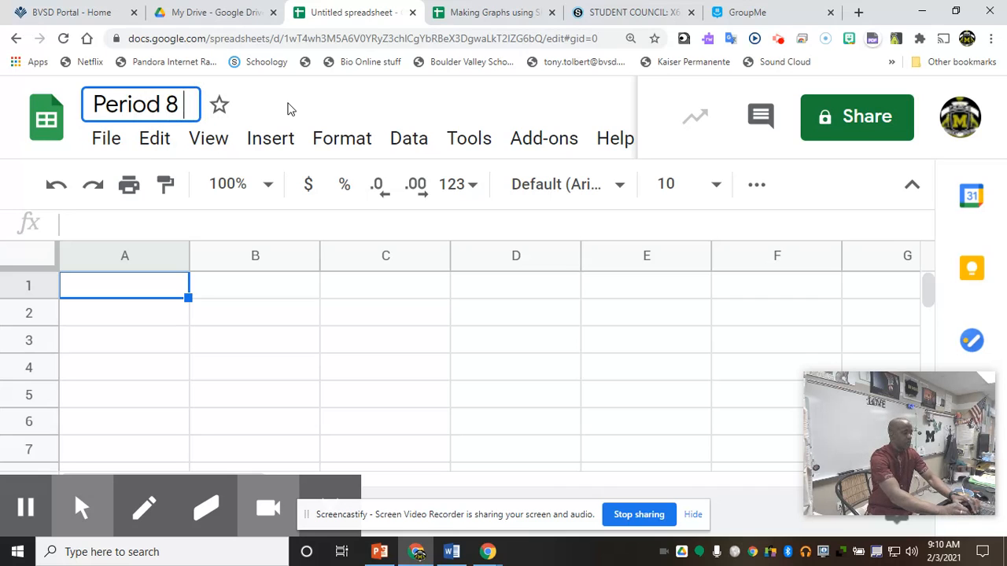
type("gr")
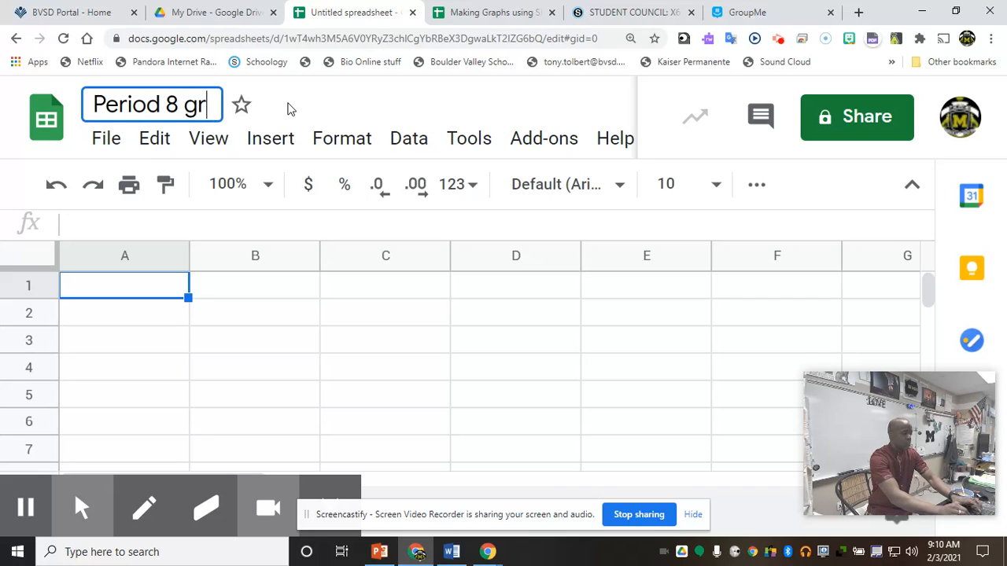
type("aph practice")
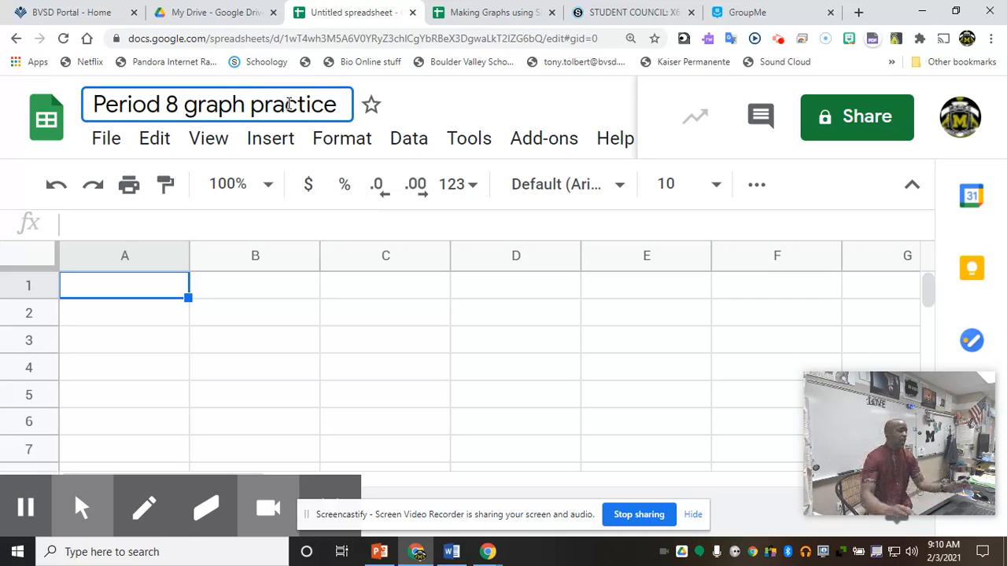
left_click(155, 290)
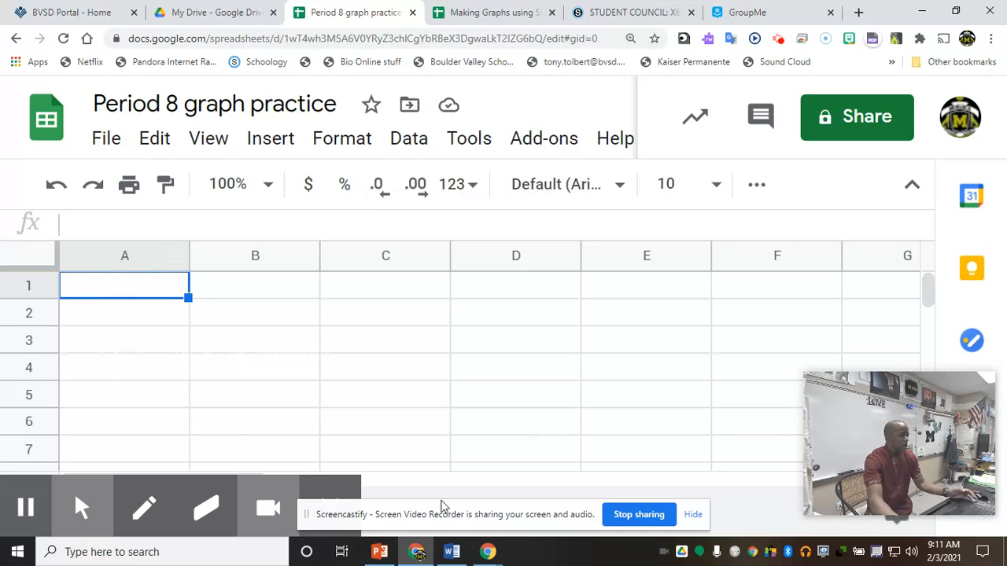
left_click(447, 551)
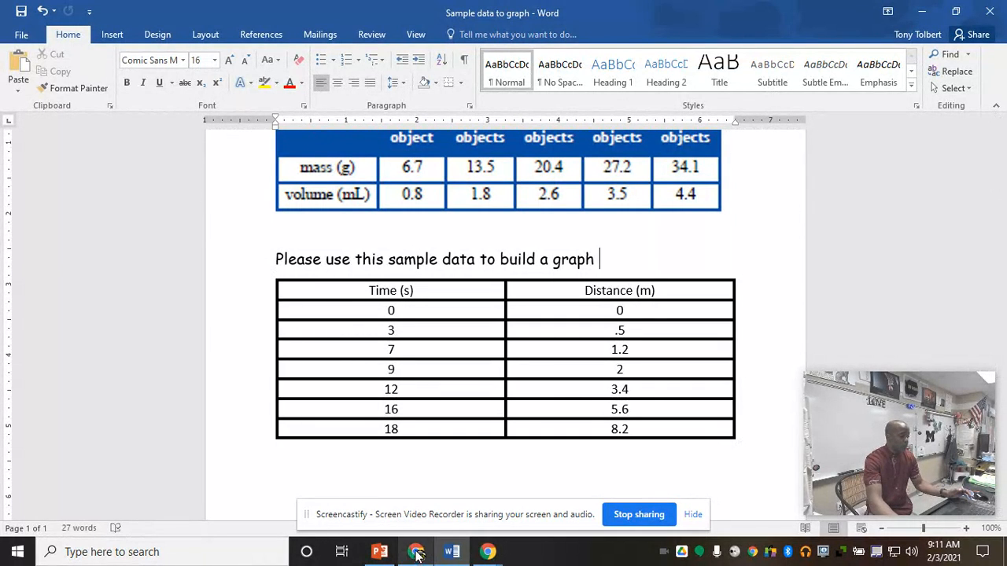
left_click(416, 551)
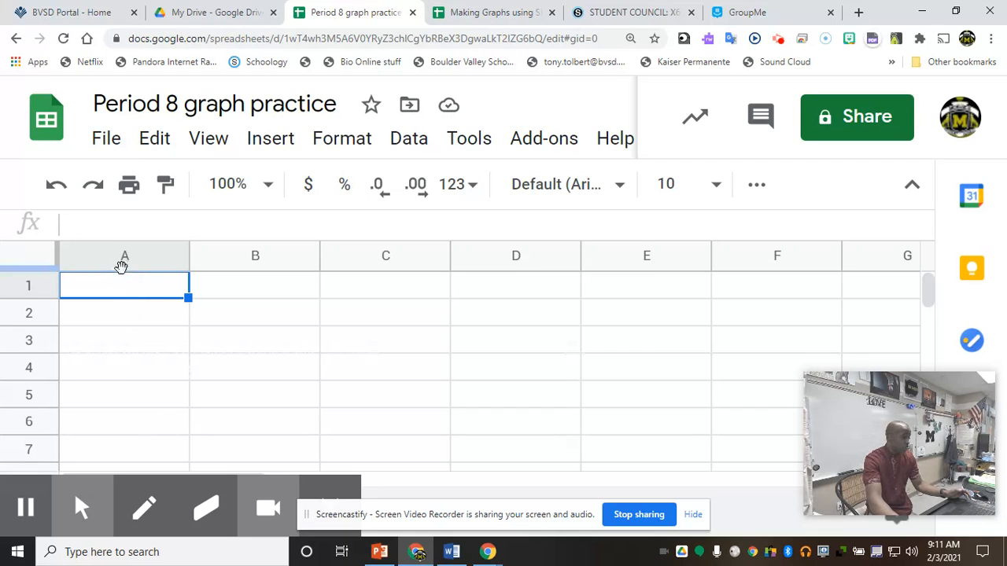
scroll(119, 402, "down", 2)
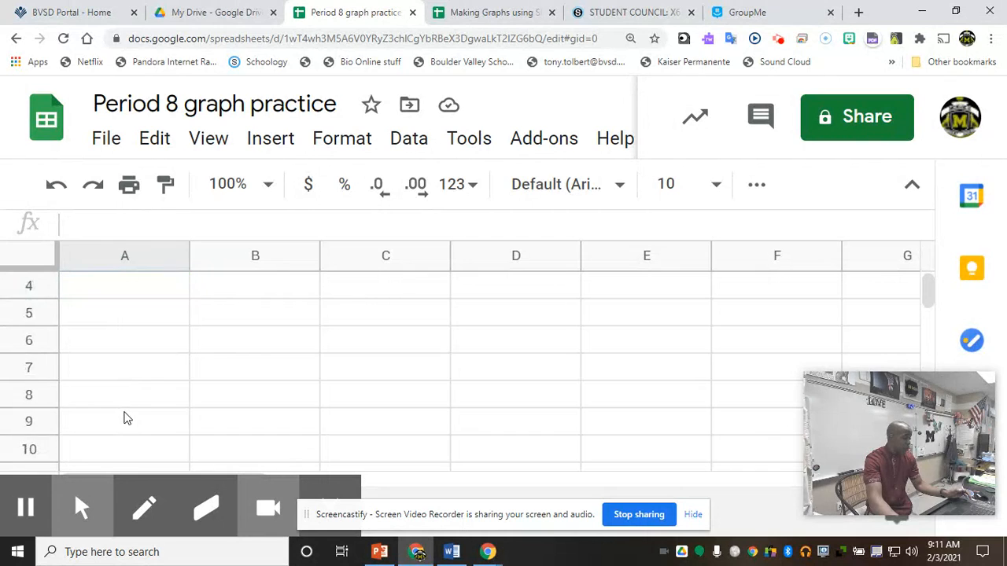
scroll(124, 415, "up", 2)
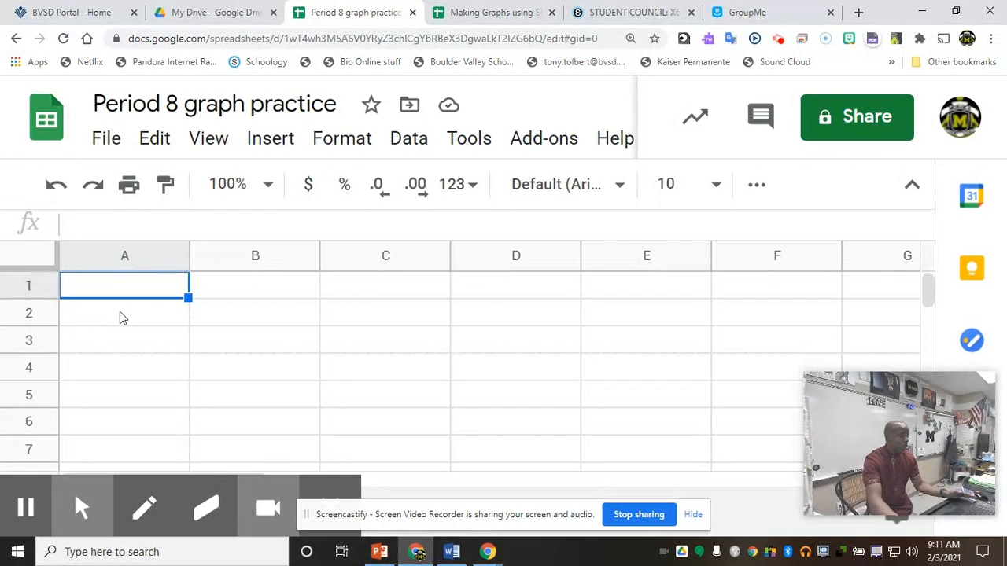
- Copy the Time (s) values 0 through 18, without the header, from the Word table into column A of the spreadsheet, starting at A1
left_click(452, 554)
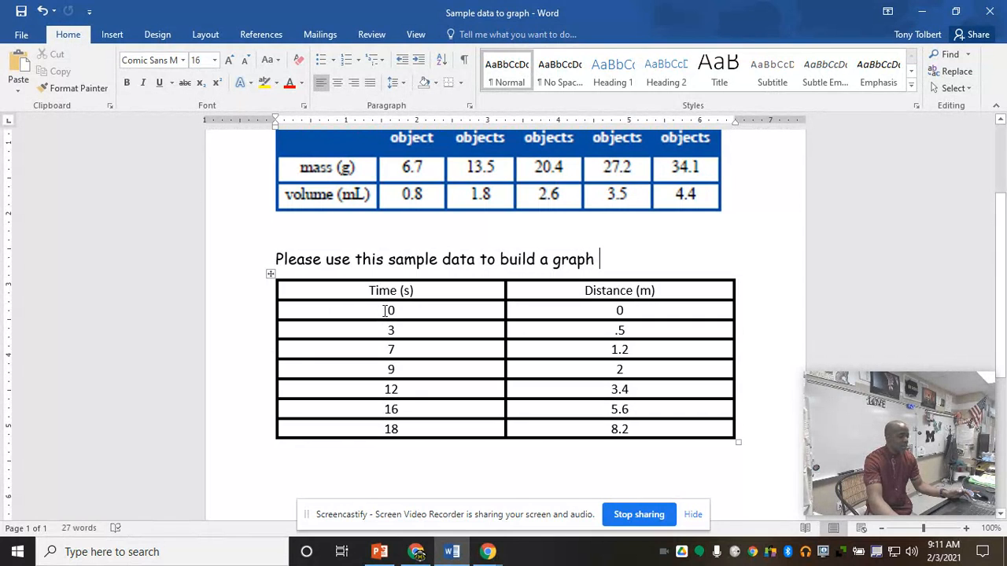
left_click_drag(389, 310, 405, 424)
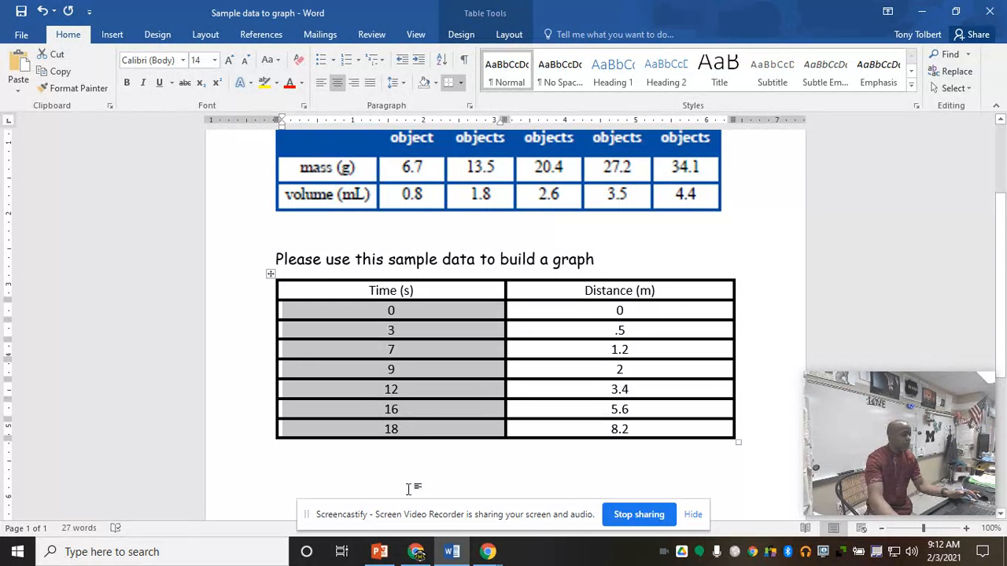
left_click(416, 551)
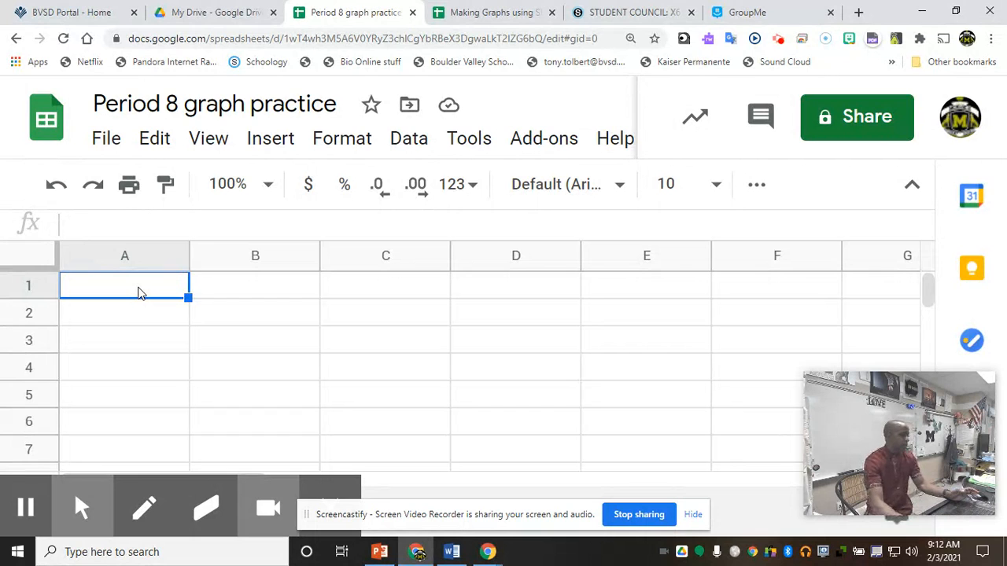
key("ctrl+v")
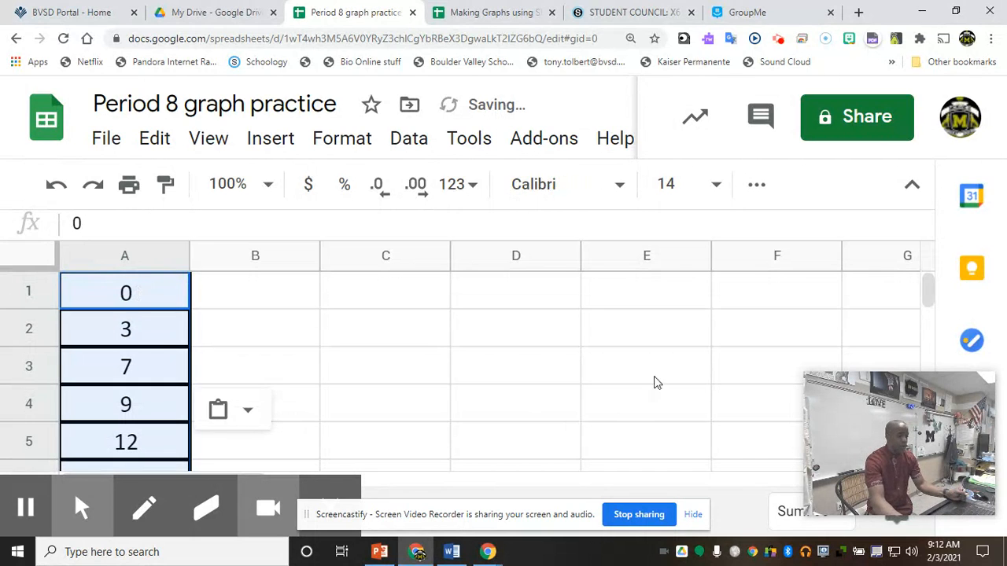
left_click(930, 301)
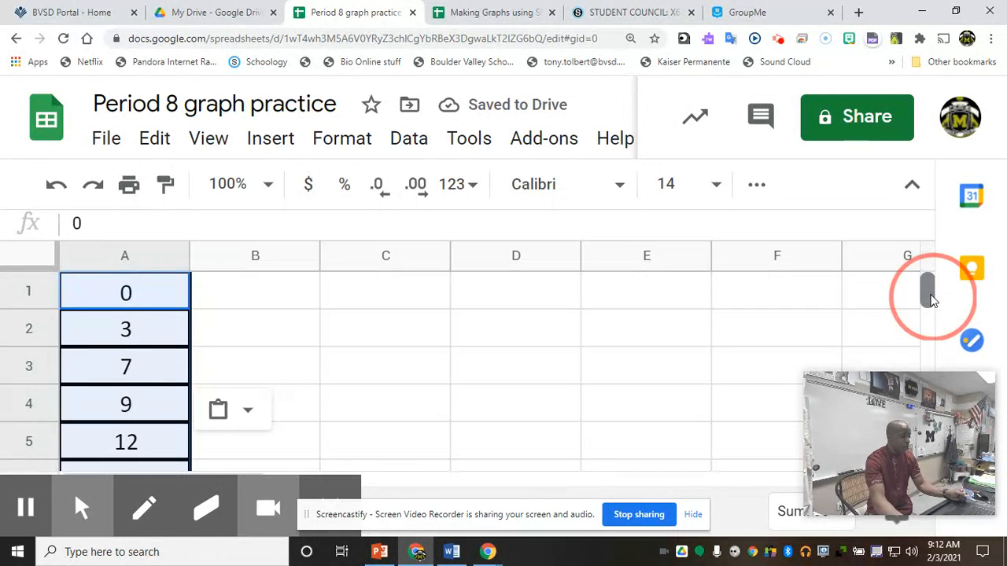
left_click_drag(930, 301, 930, 298)
scroll(748, 364, "down", 1)
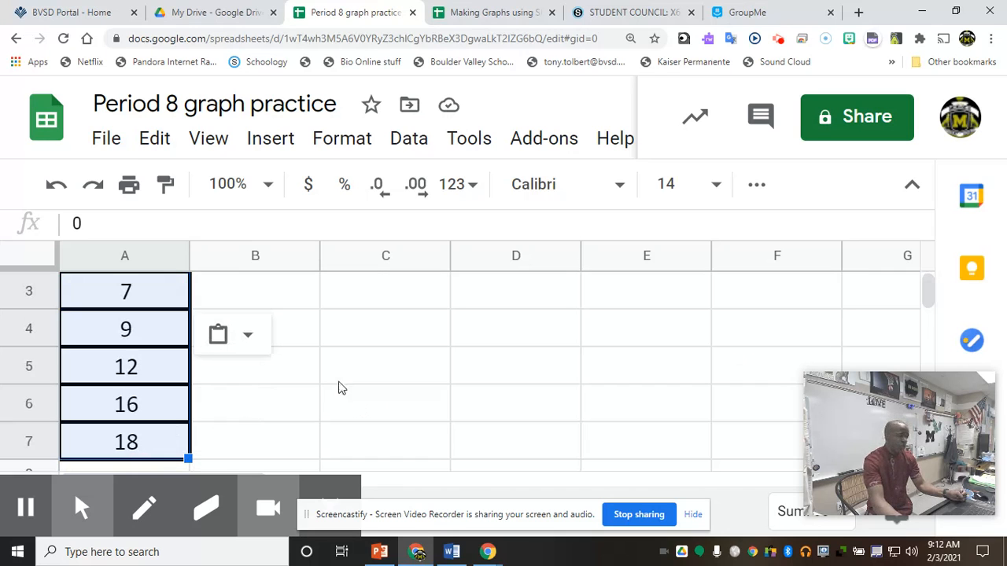
scroll(319, 396, "up", 1)
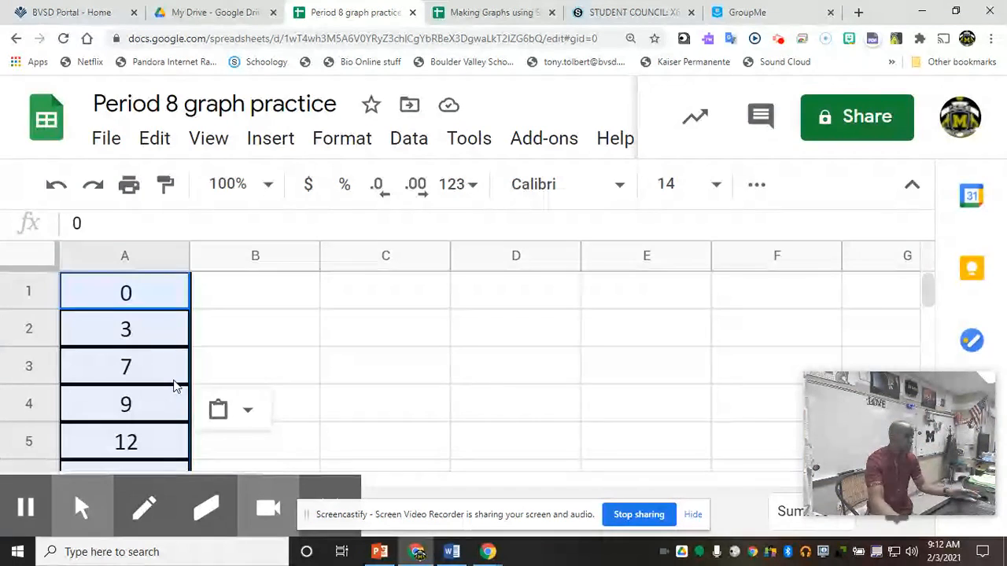
- Copy the Distance (m) values, without the header, from the Word table into column B starting at B1, and hide the screen-sharing notice
left_click(452, 554)
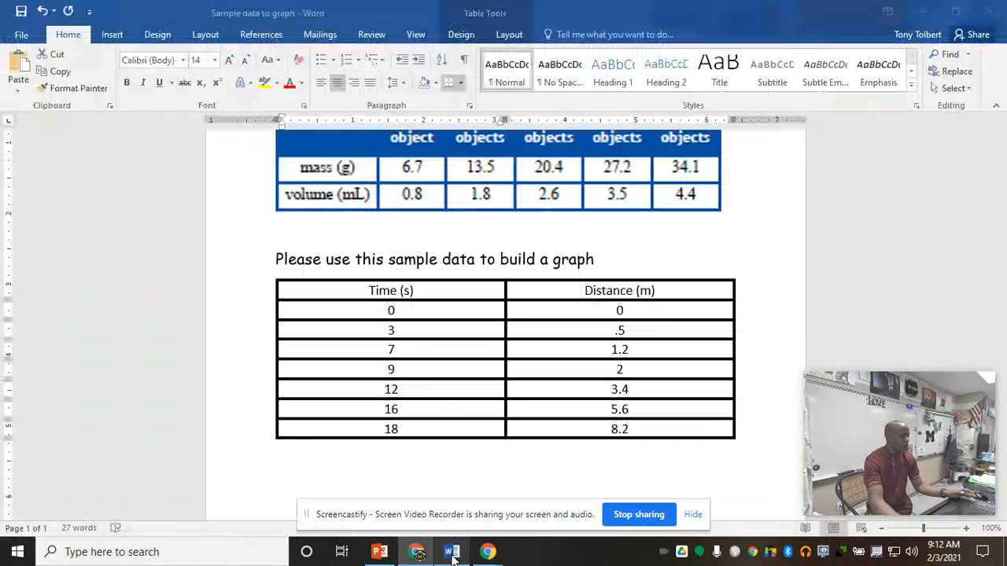
left_click(604, 309)
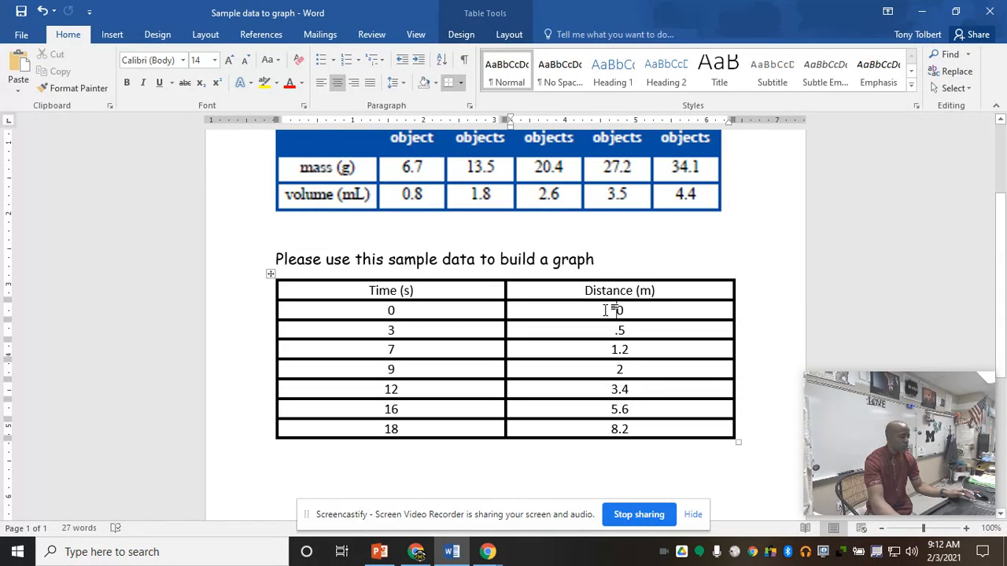
left_click_drag(607, 308, 651, 429)
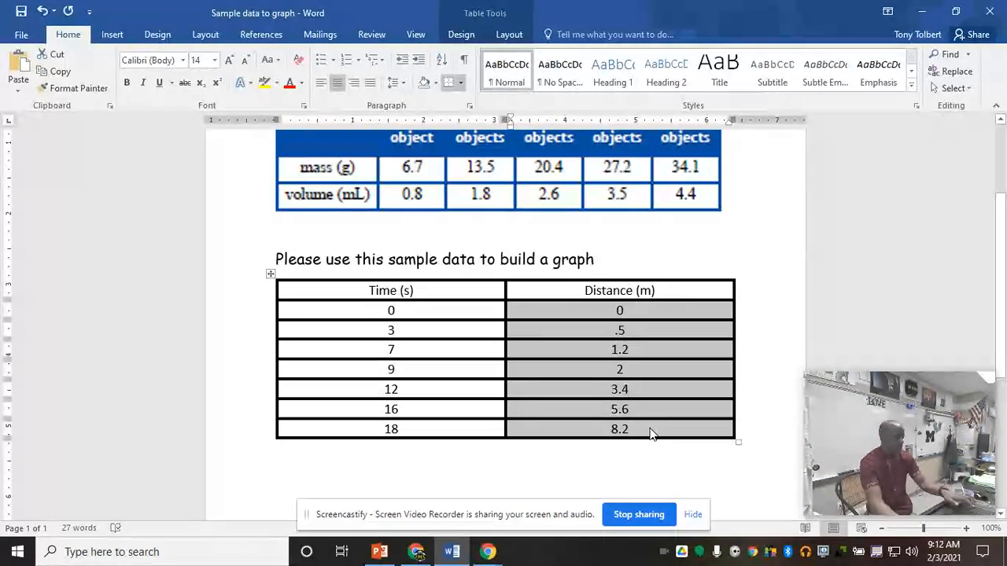
left_click(416, 552)
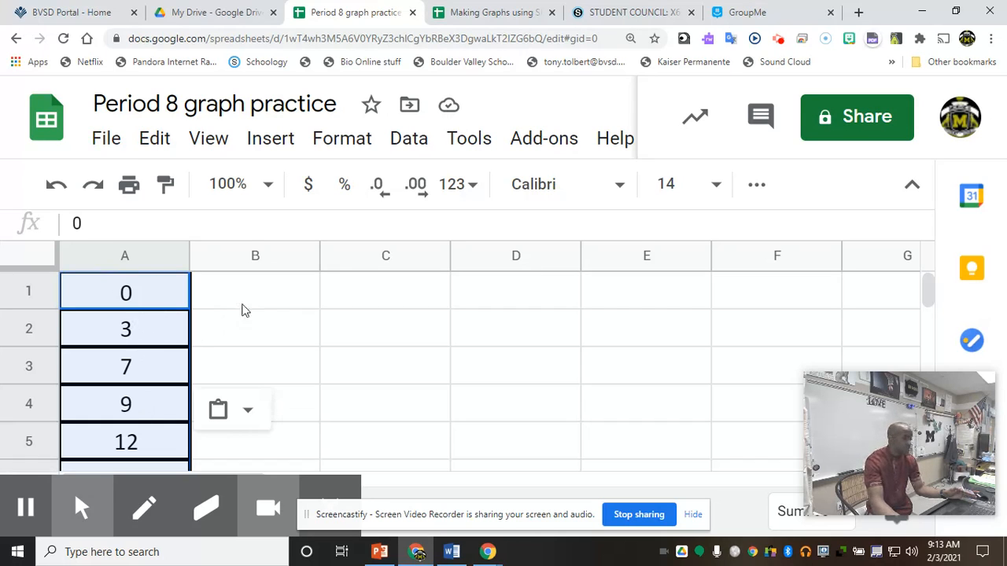
left_click(250, 293)
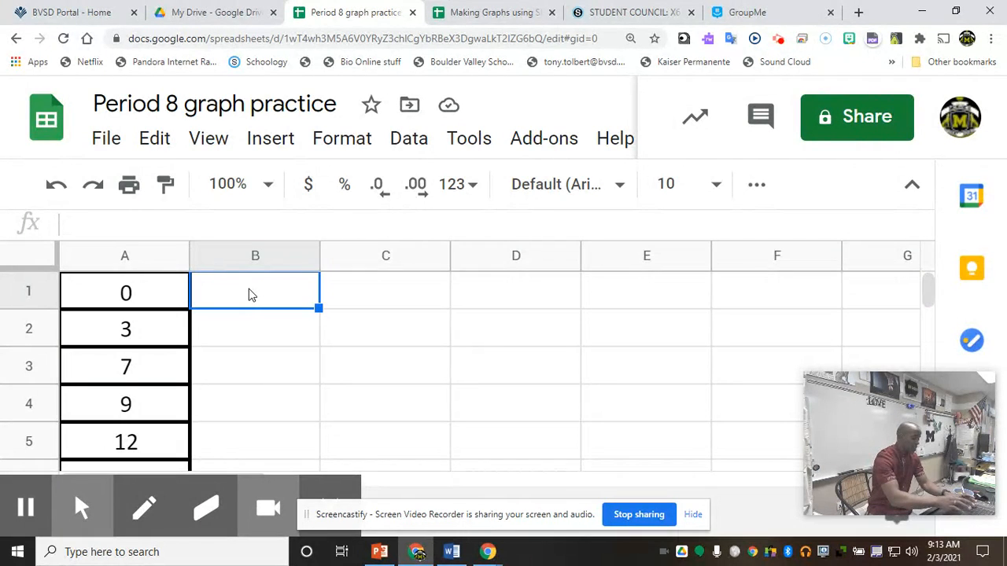
key("ctrl+v")
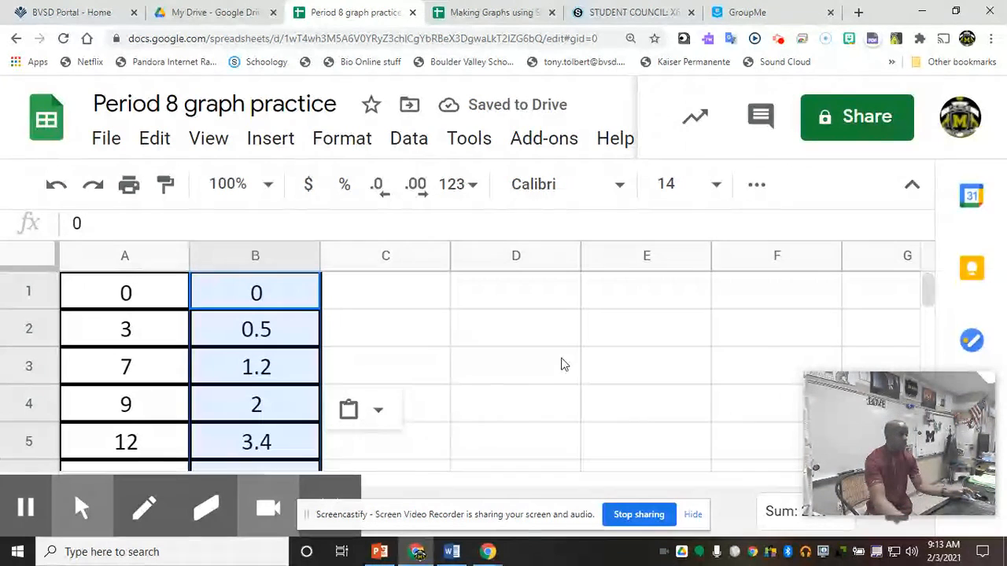
left_click_drag(924, 294, 926, 288)
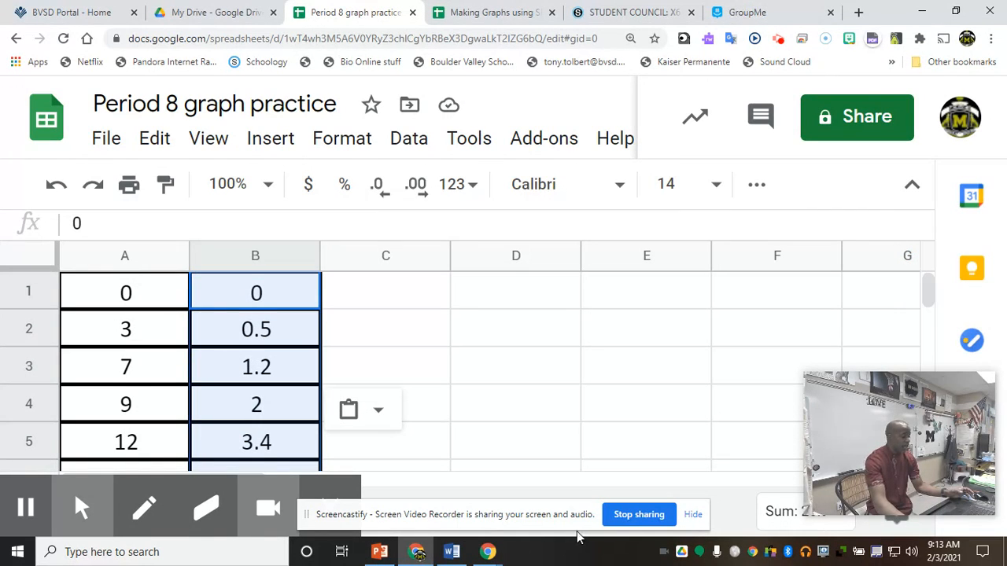
left_click(693, 514)
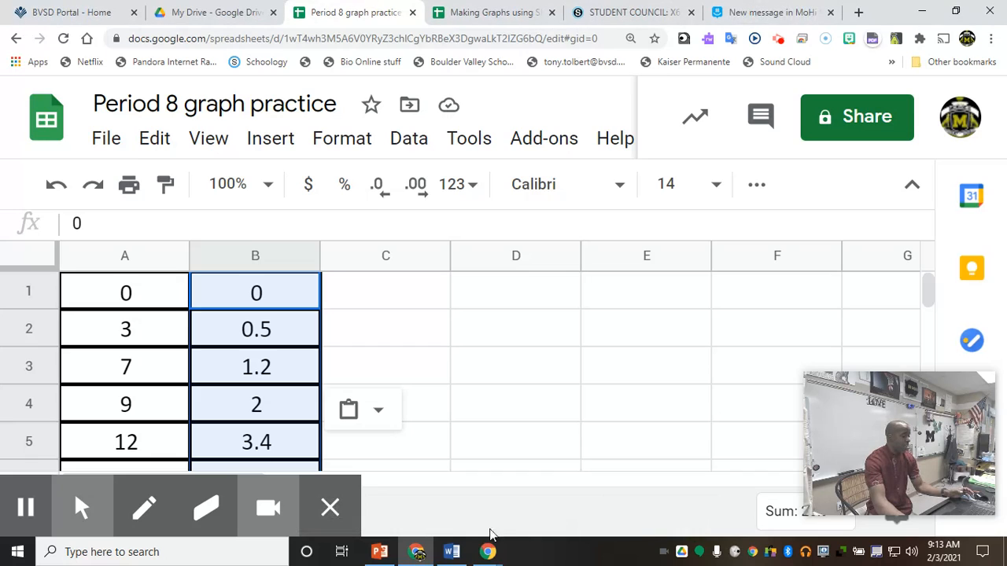
- Reduce the browser page zoom to 90% so the whole data table fits on the page
left_click(329, 508)
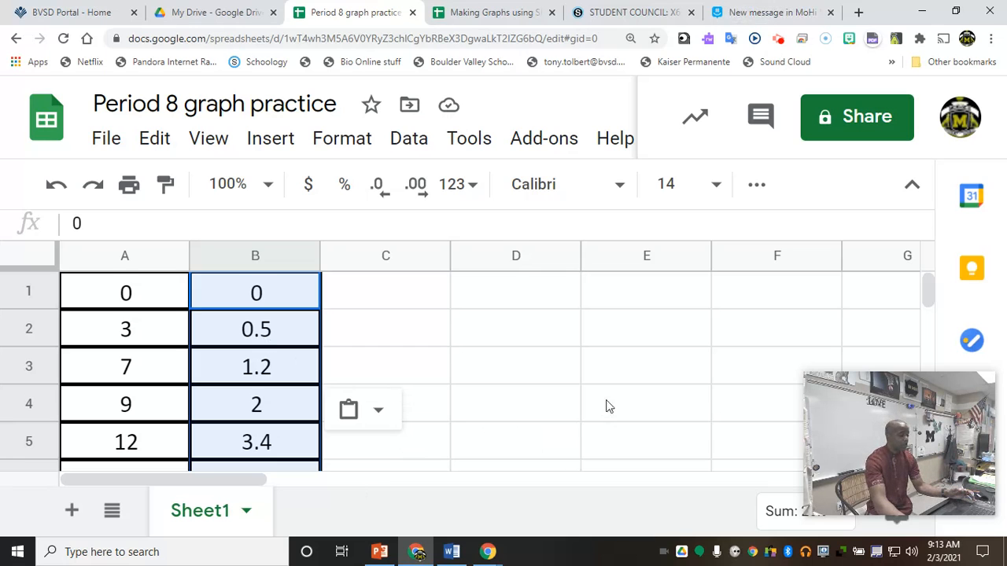
left_click(991, 39)
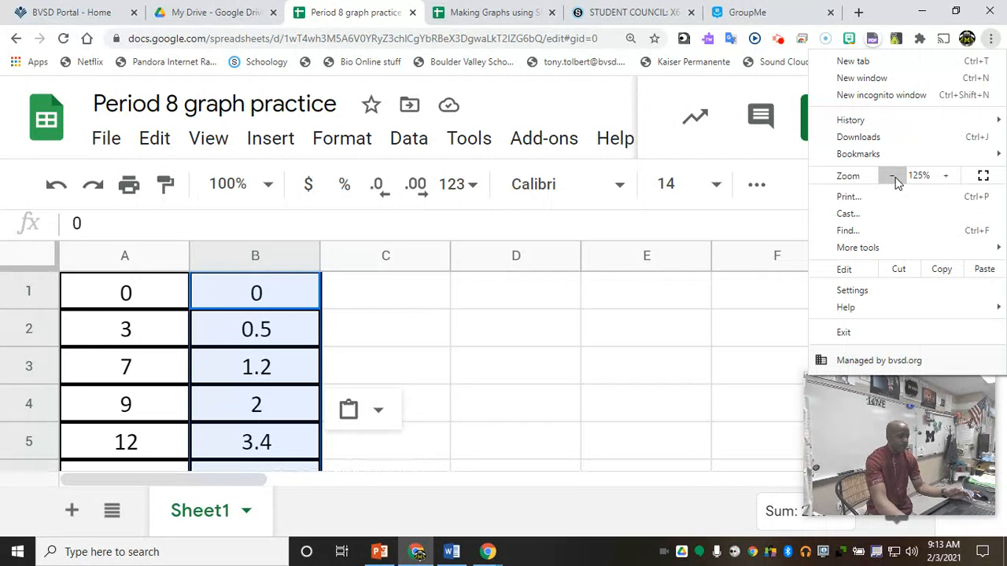
left_click(894, 176)
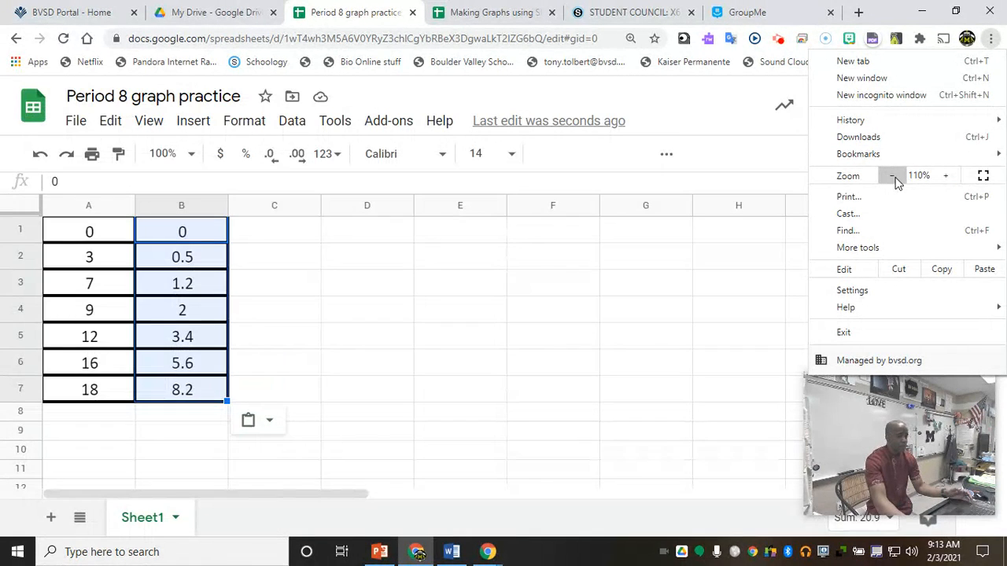
left_click(893, 176)
left_click(894, 176)
left_click(893, 176)
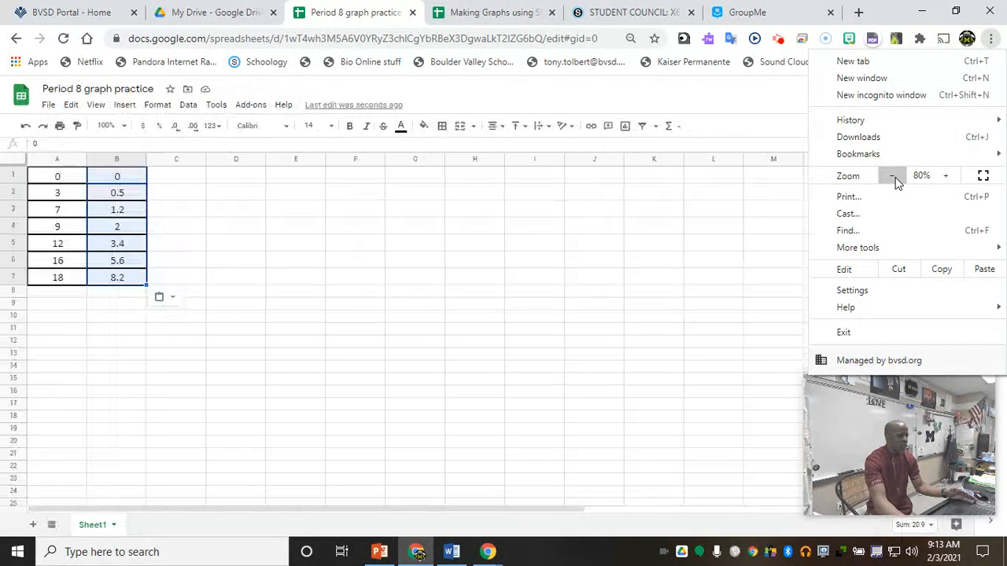
left_click(946, 176)
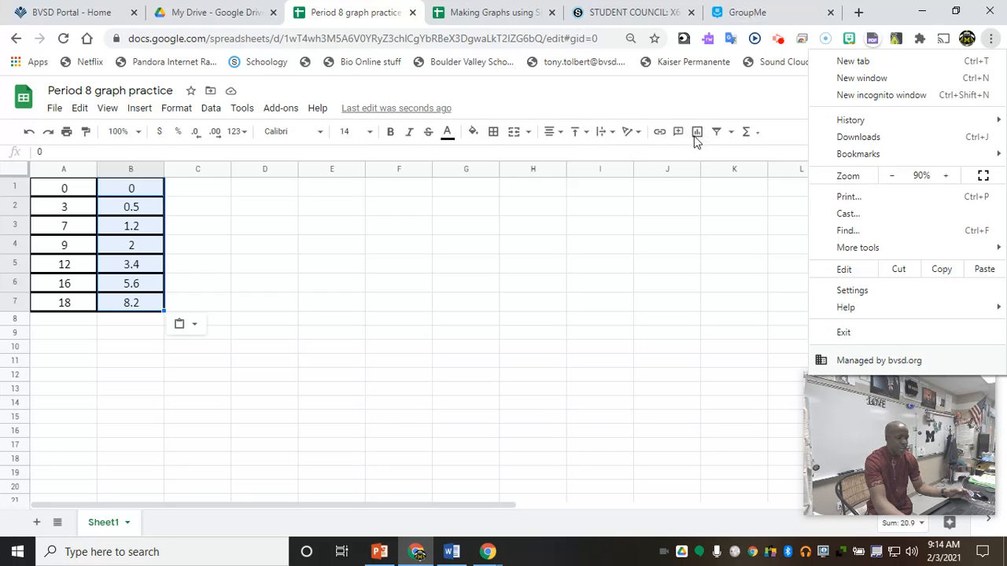
- Insert a chart from the time and distance data in cells A1:B7
left_click(84, 197)
left_click(79, 195)
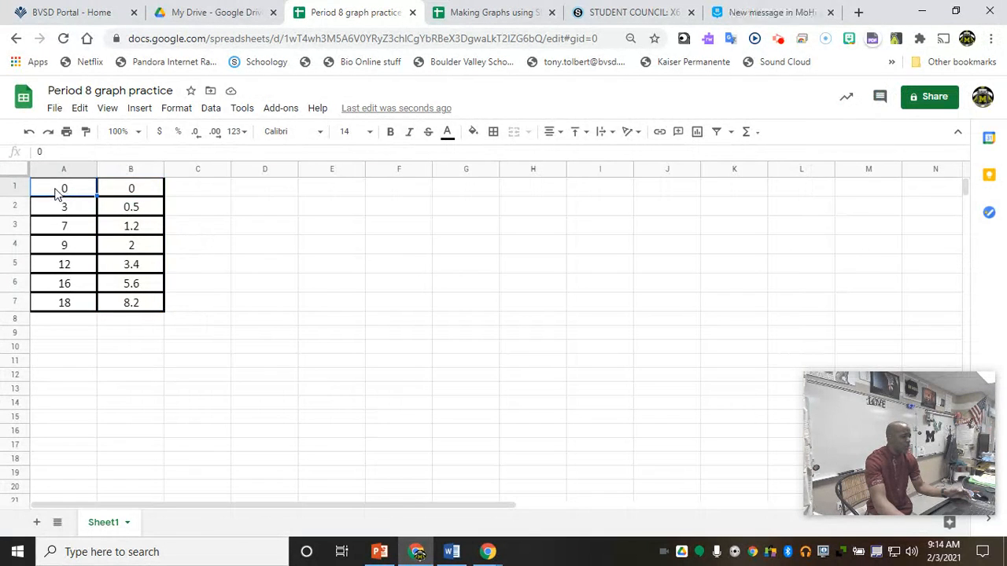
left_click_drag(56, 192, 130, 312)
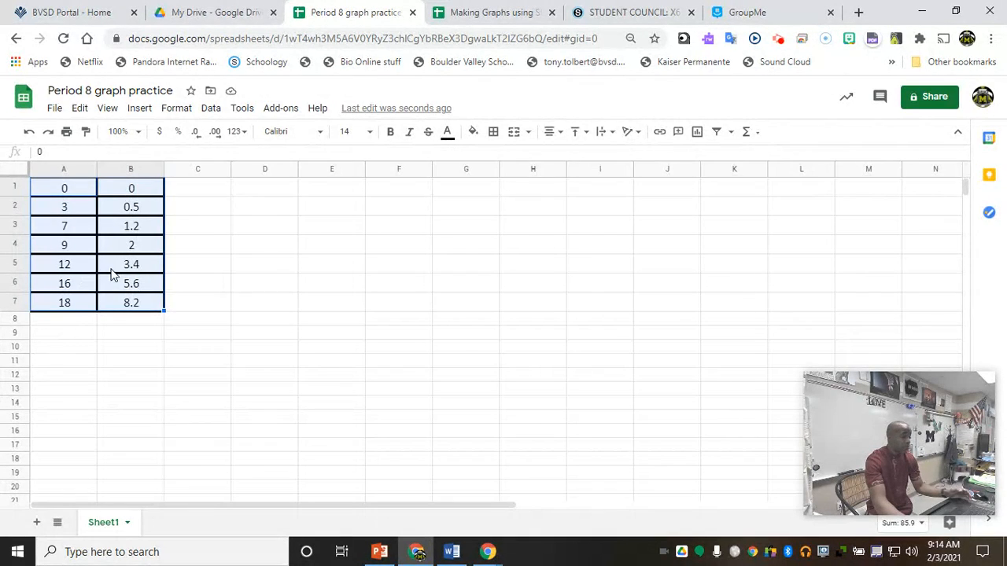
left_click(697, 135)
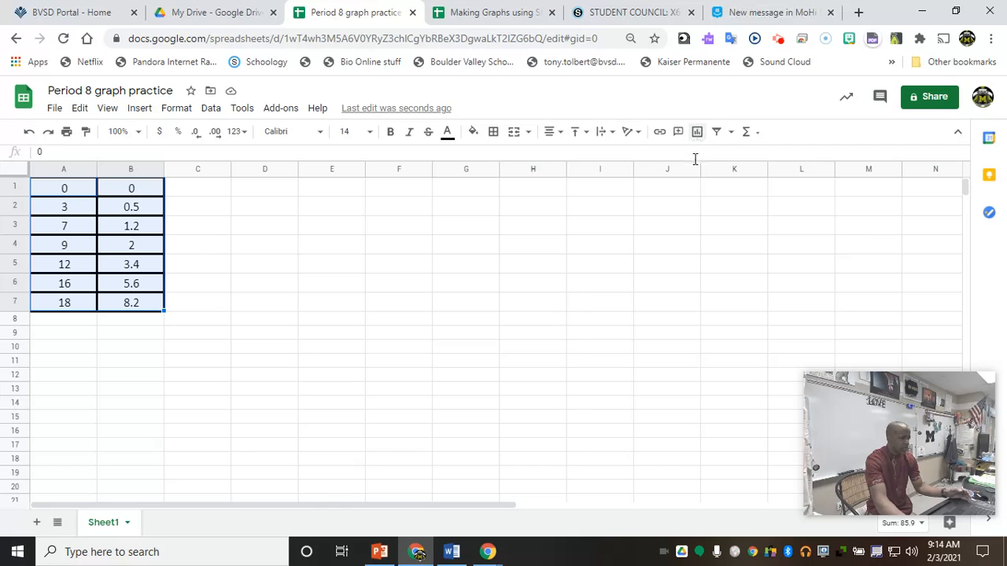
left_click(696, 131)
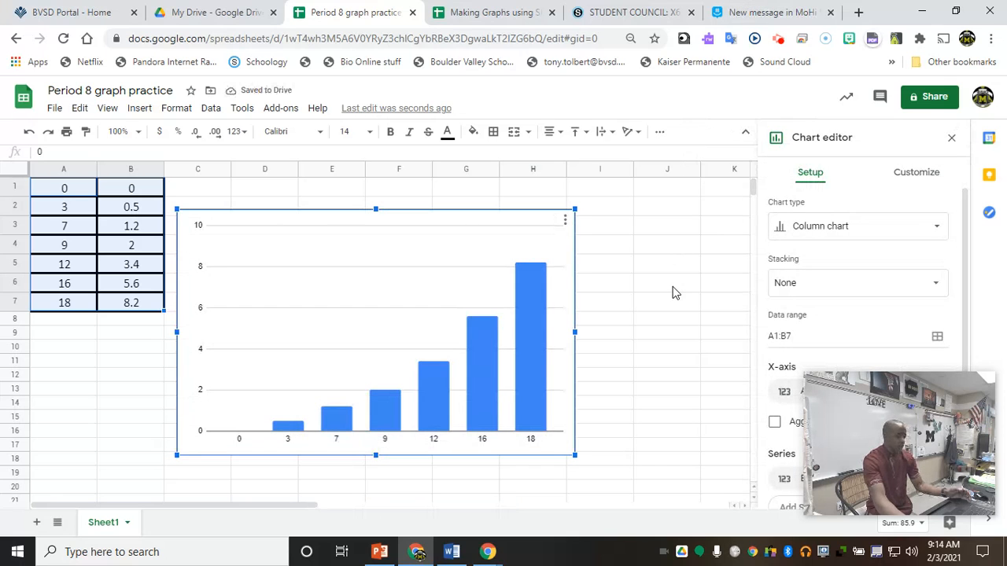
- Change the chart type from column to line chart and turn on Aggregate for the x-axis values
left_click_drag(940, 401, 661, 178)
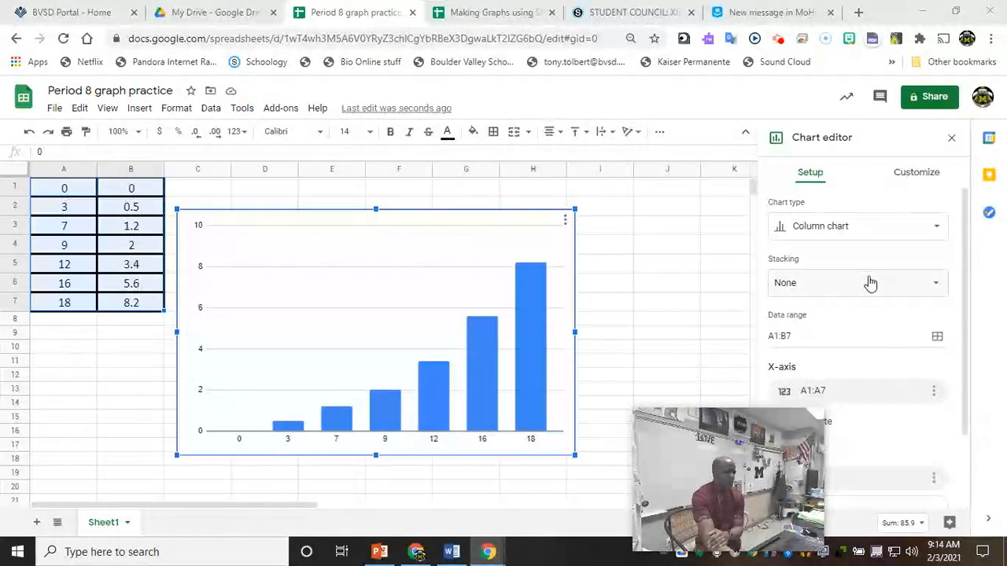
left_click(936, 230)
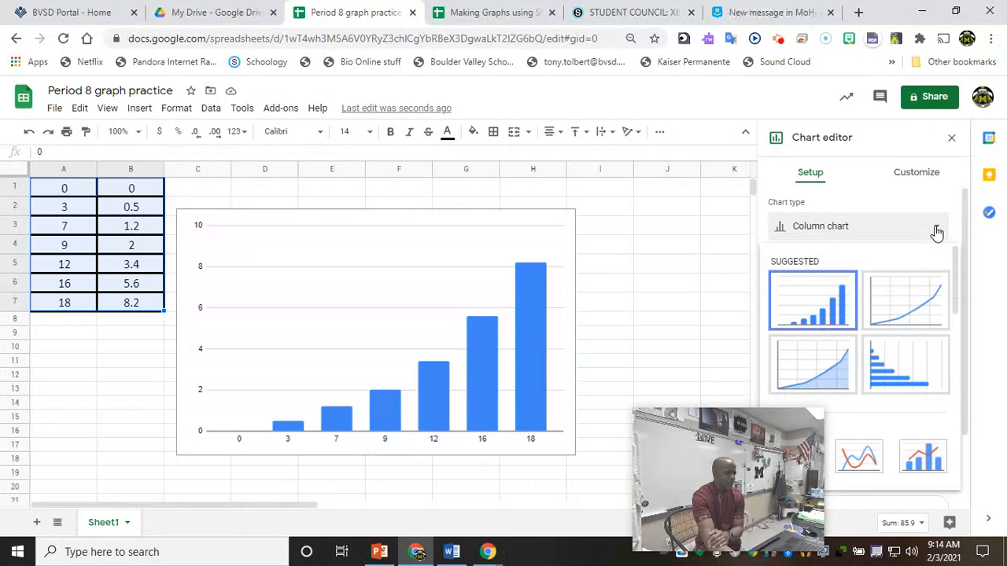
left_click(904, 313)
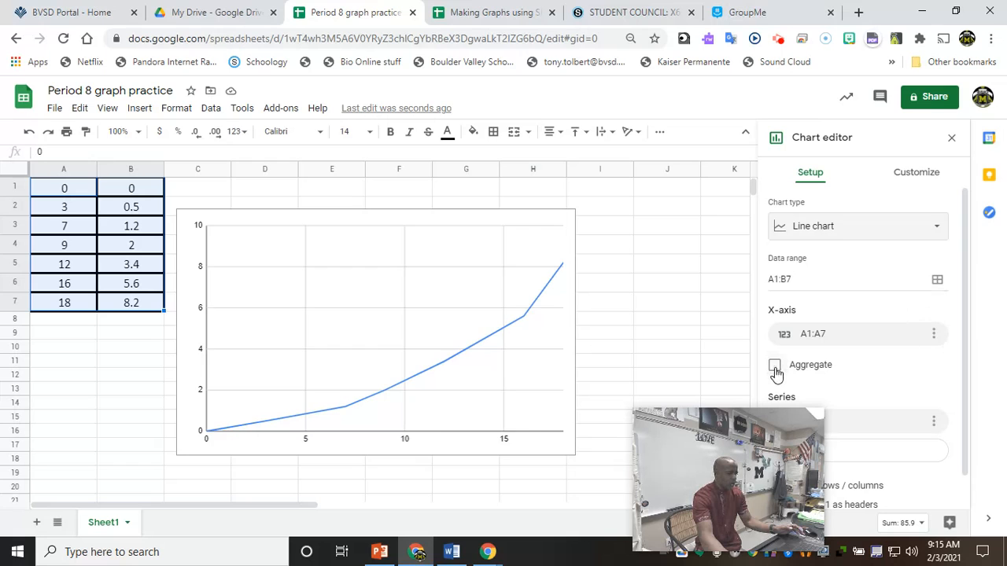
left_click(774, 366)
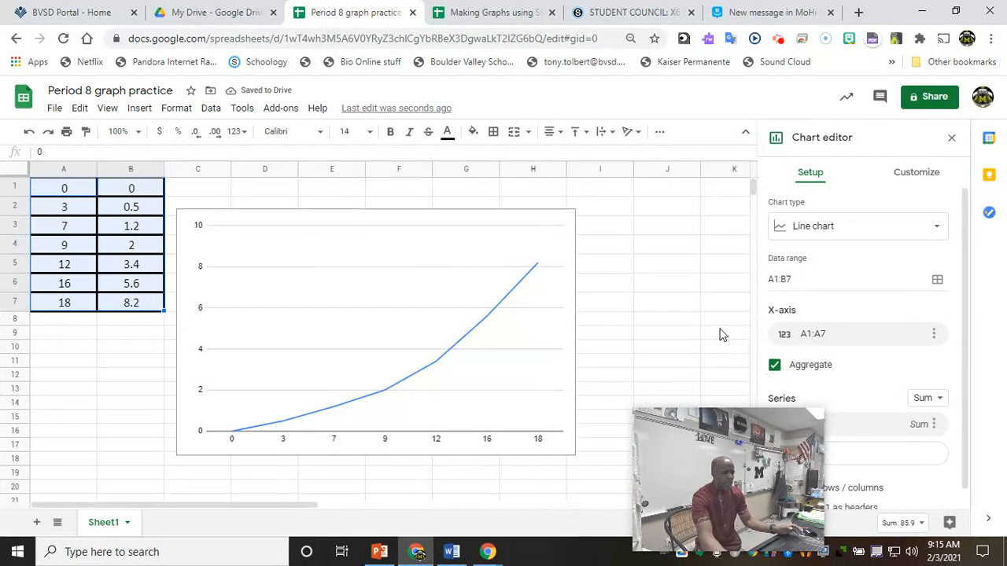
scroll(855, 312, "down", 1)
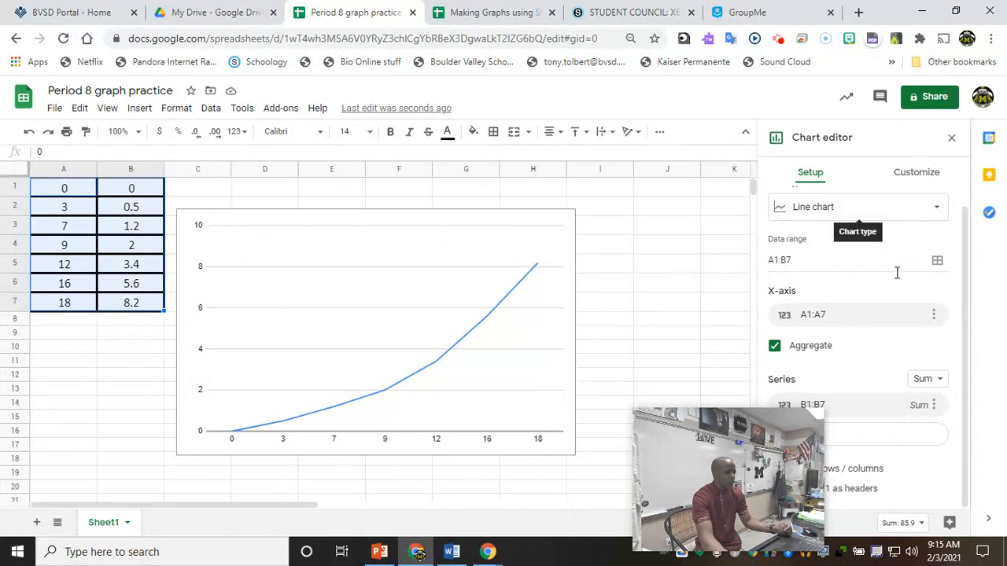
- Set the line chart's title text to "Distance vs Time"
left_click(922, 181)
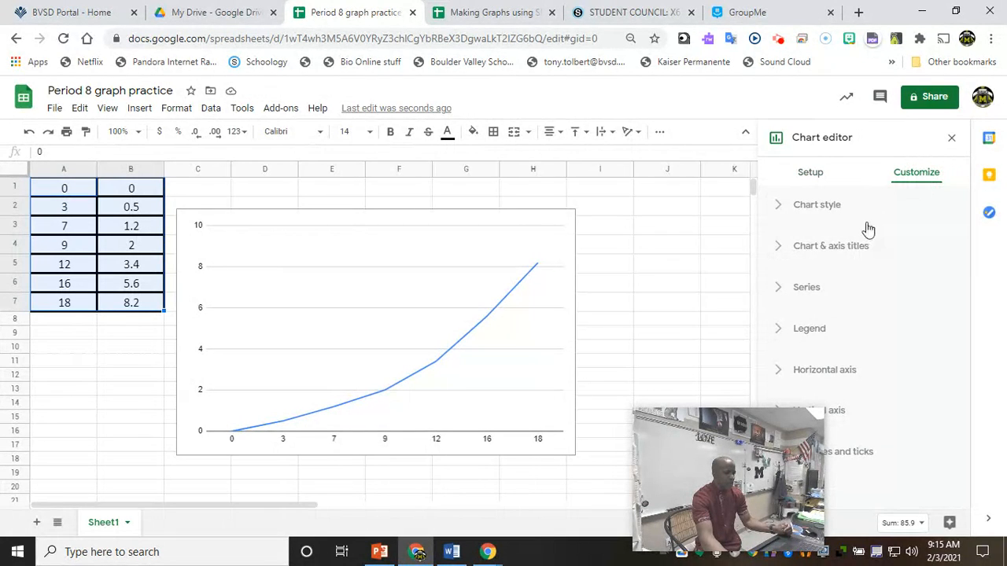
left_click(819, 250)
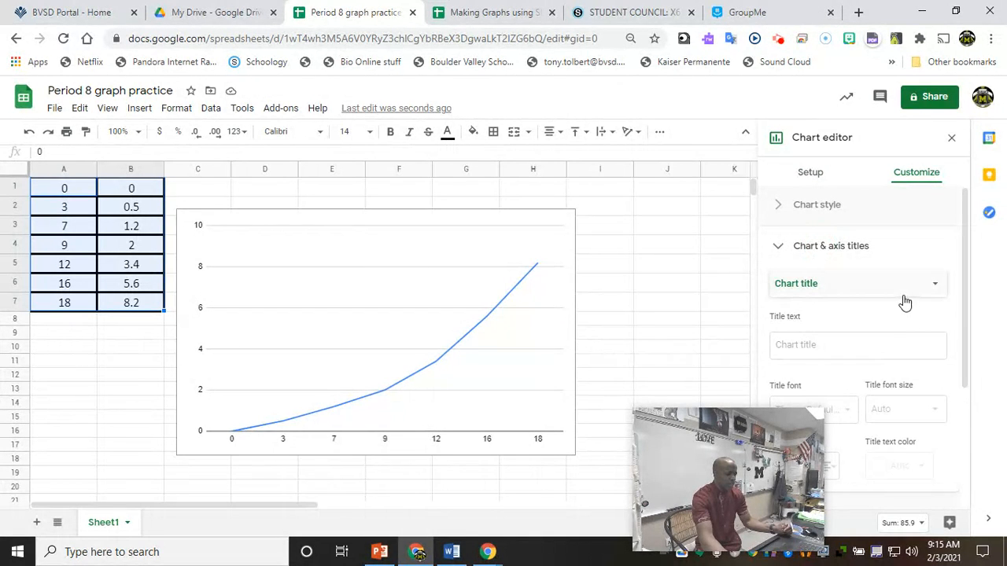
left_click(871, 347)
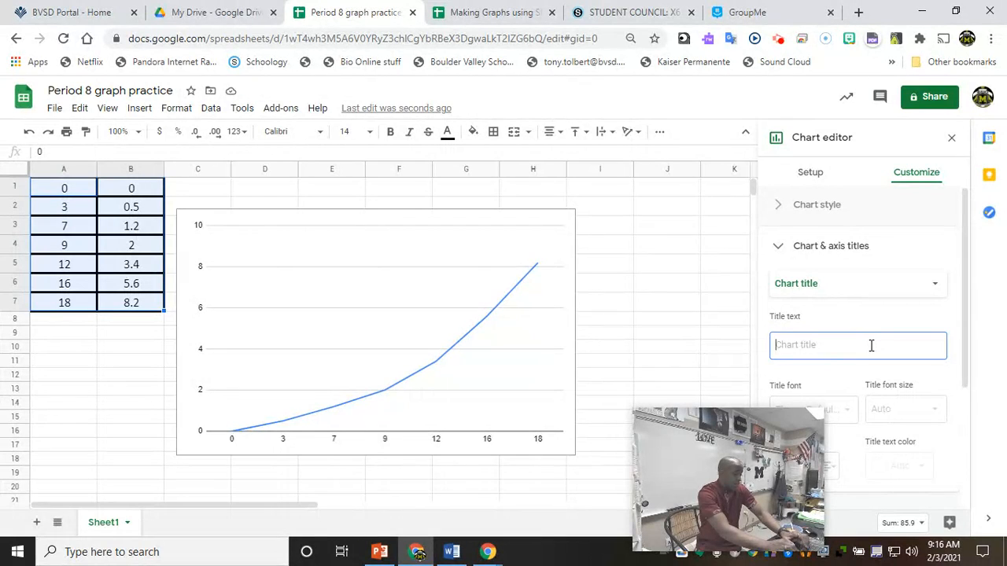
type("Distance")
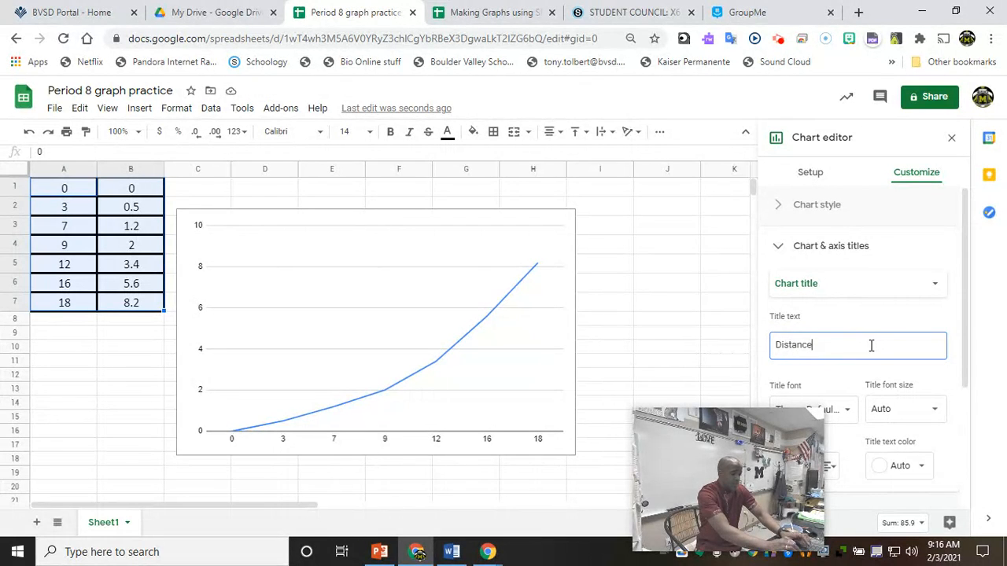
type(" vs Time")
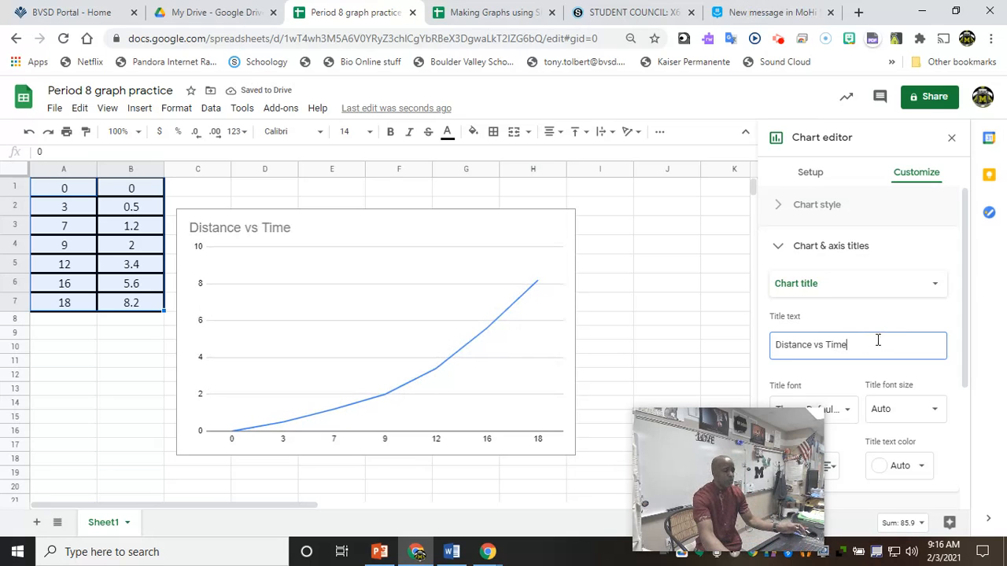
- Look through the chart customization sections, including the horizontal axis options, for the setting that adds an axis title
scroll(865, 315, "down", 1)
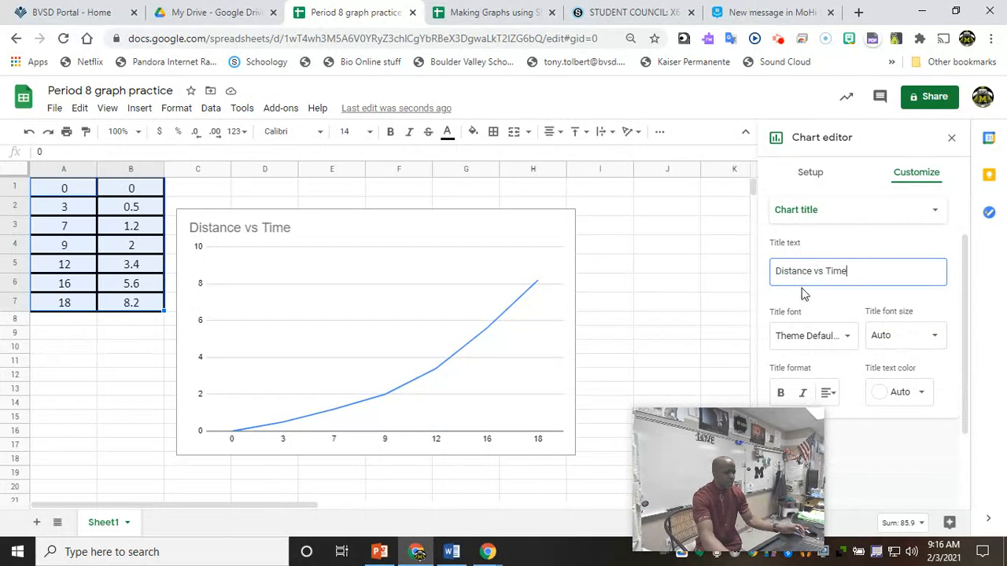
scroll(802, 292, "down", 1)
scroll(870, 384, "down", 1)
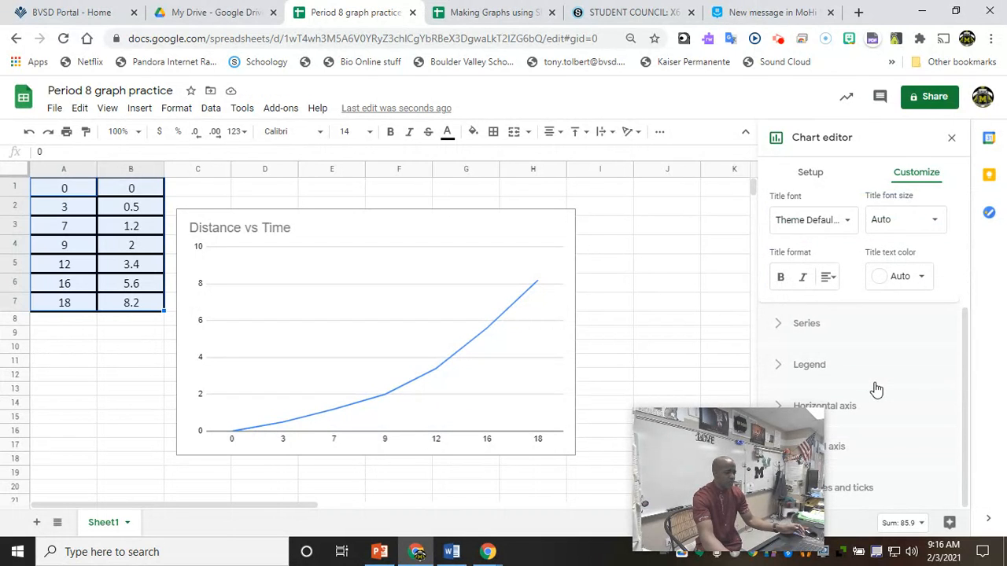
left_click_drag(788, 472, 729, 477)
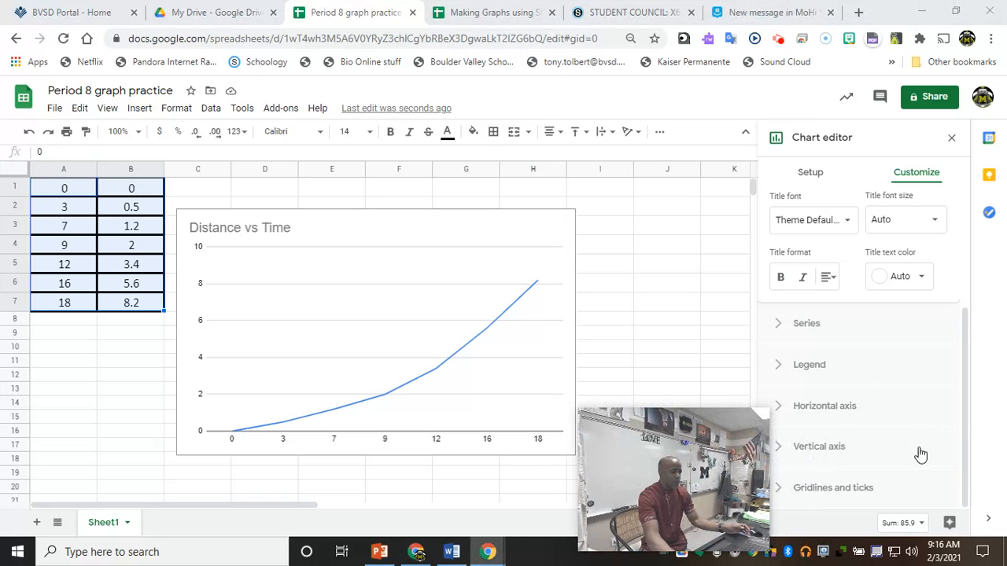
left_click(843, 411)
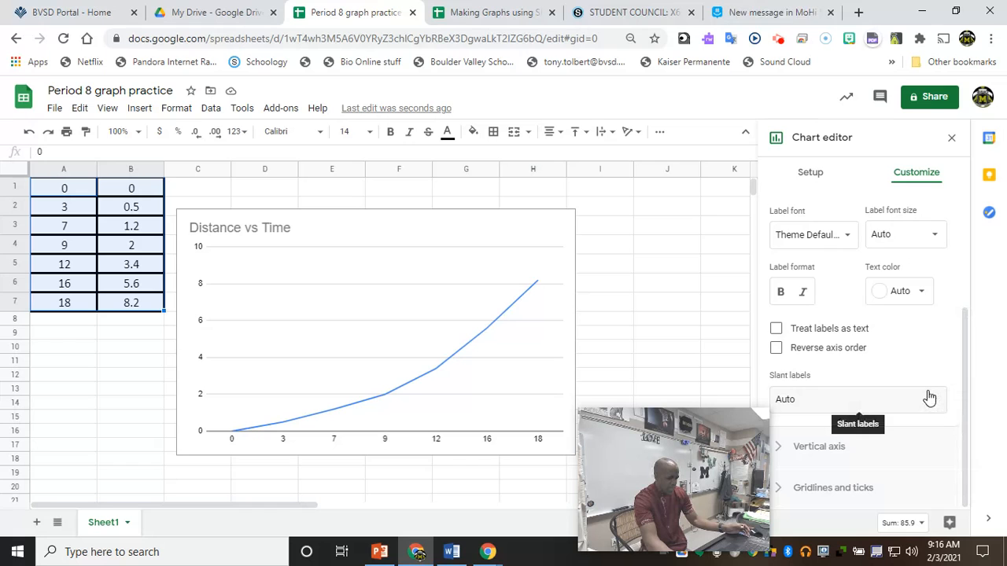
scroll(928, 393, "up", 3)
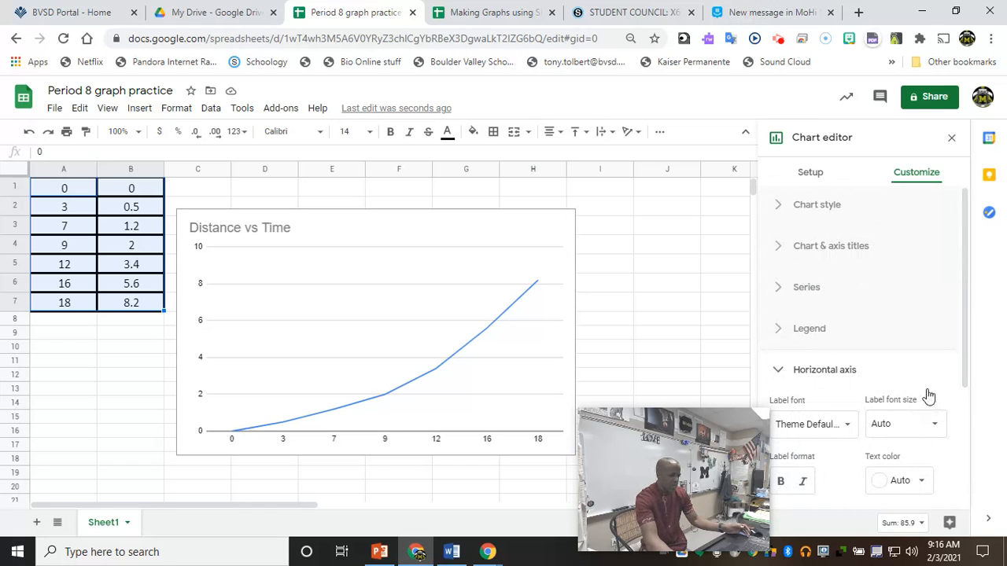
left_click(849, 252)
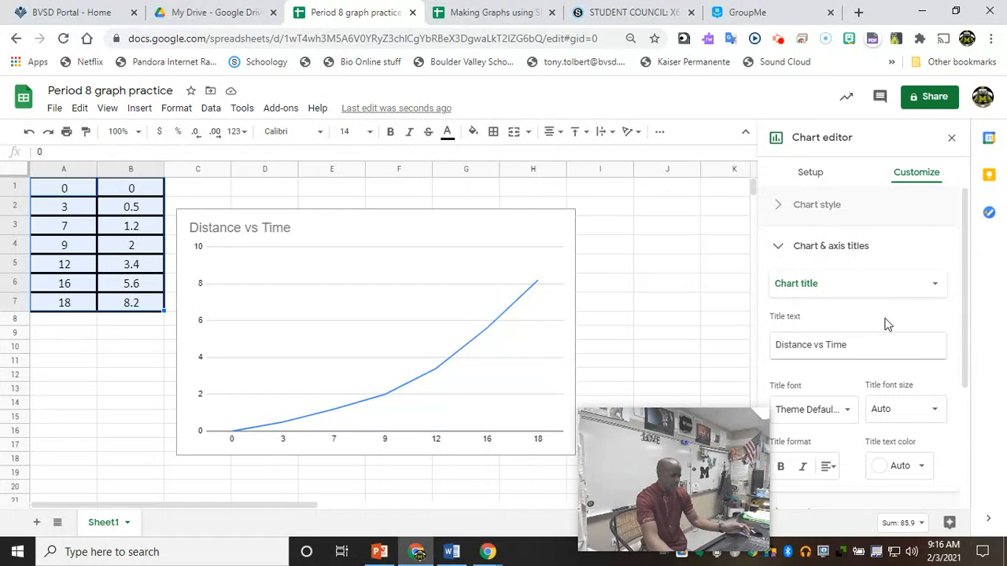
scroll(897, 354, "down", 1)
scroll(881, 378, "down", 1)
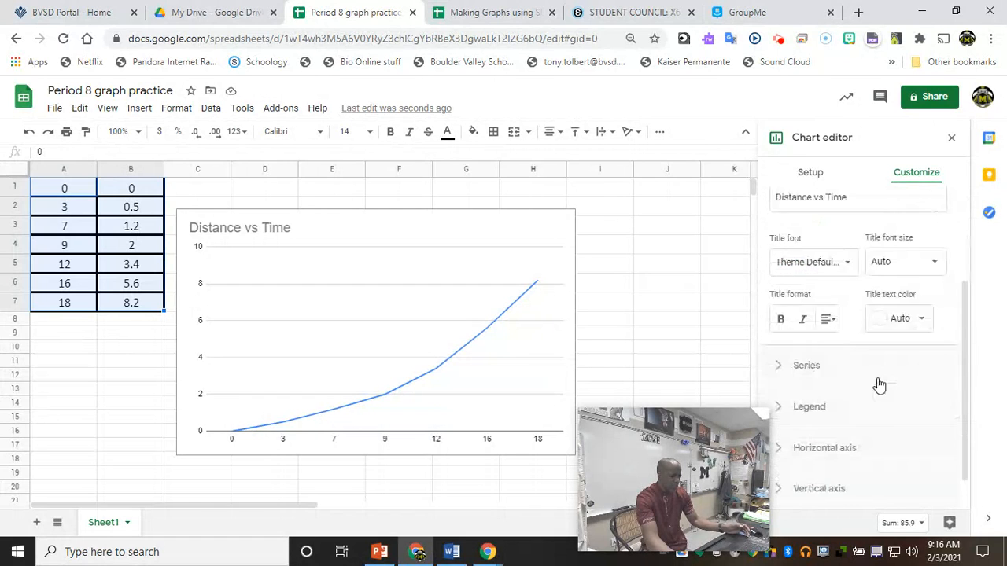
scroll(877, 361, "down", 1)
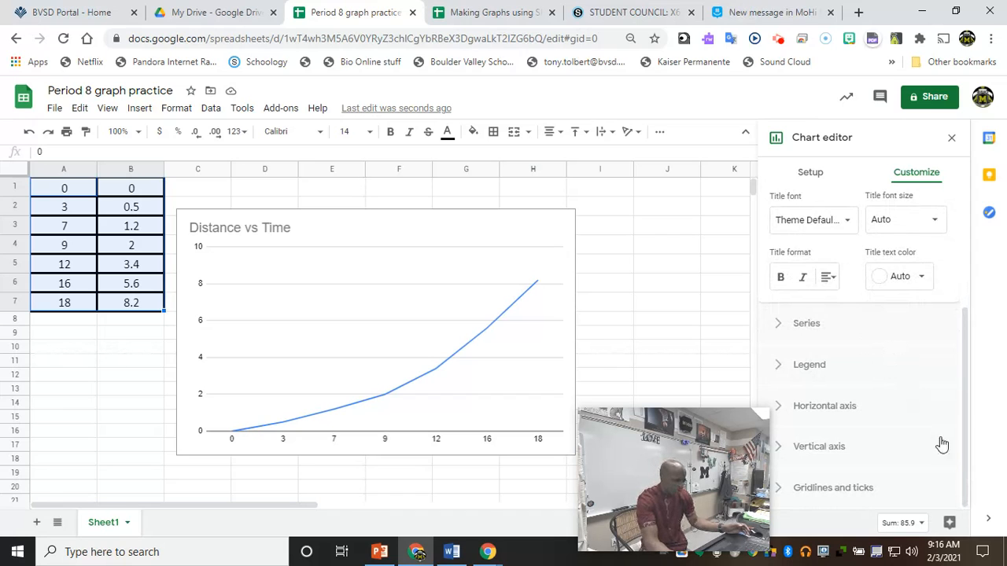
scroll(928, 460, "up", 2)
scroll(929, 460, "up", 1)
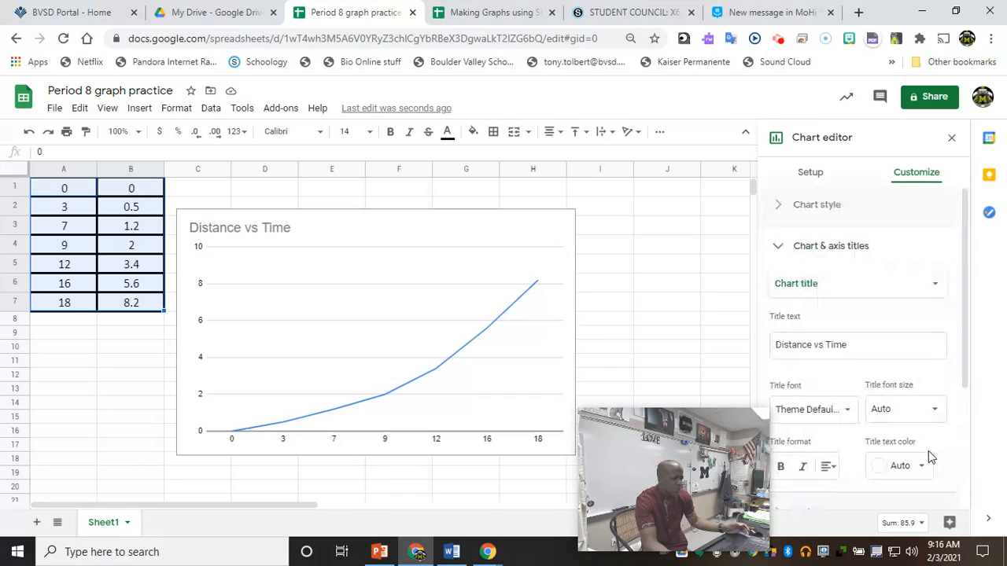
- Set the chart's horizontal axis title to "Time (s)"
left_click(190, 335)
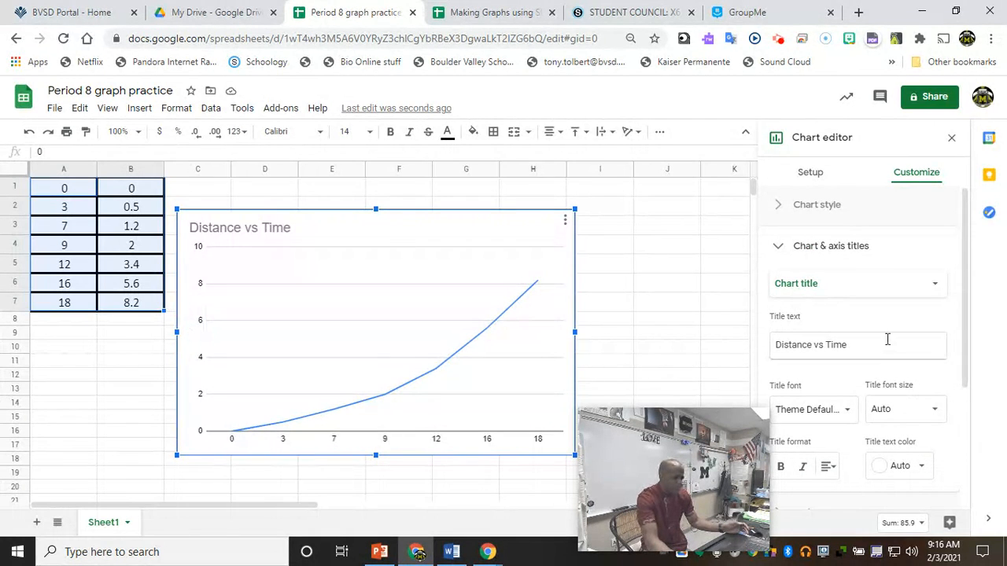
left_click(939, 288)
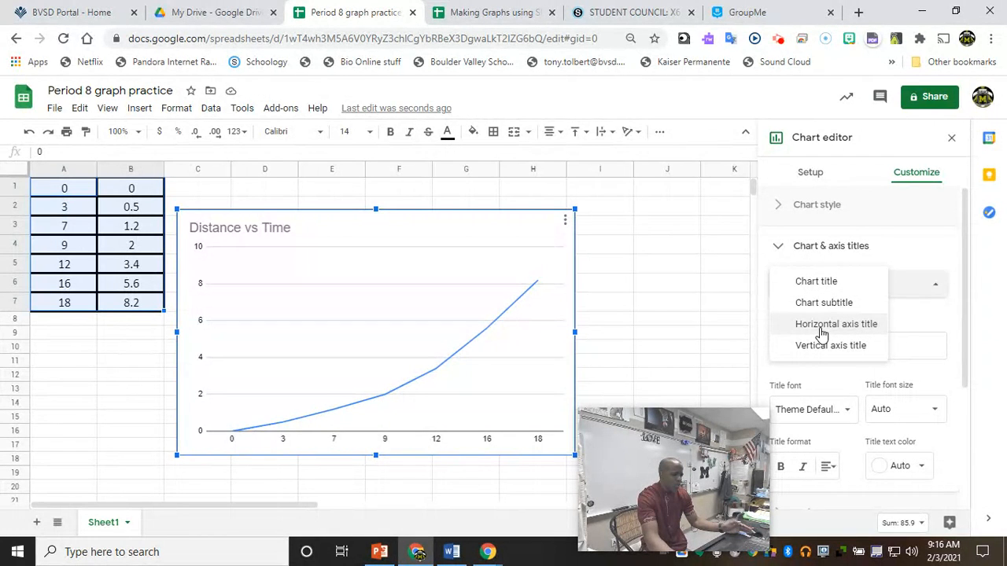
left_click(821, 326)
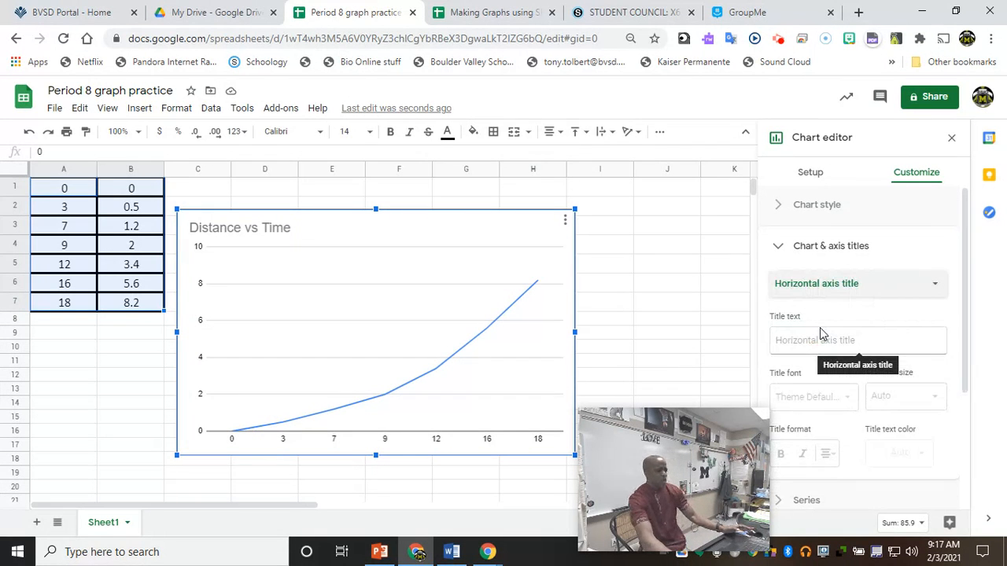
left_click(814, 341)
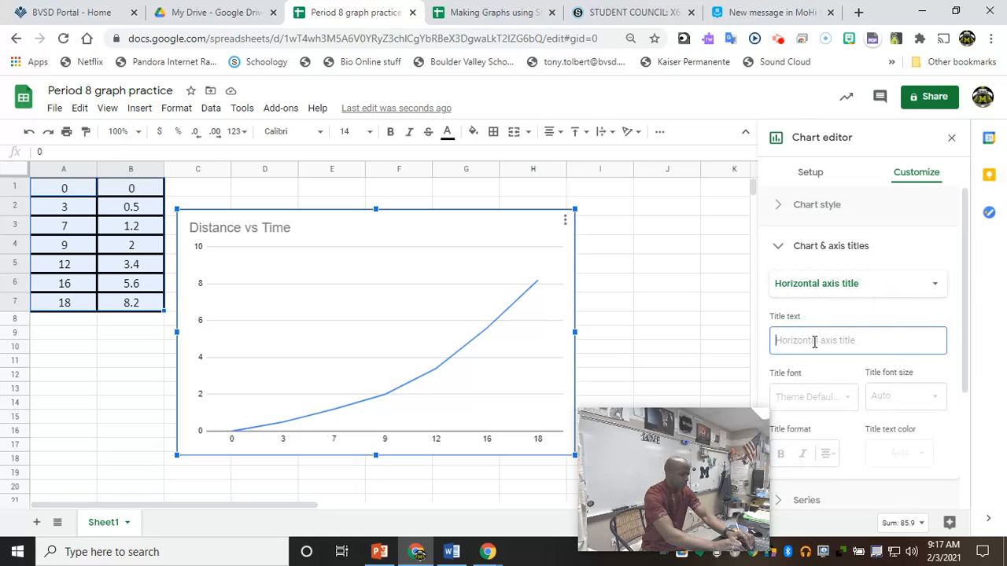
type("Time ")
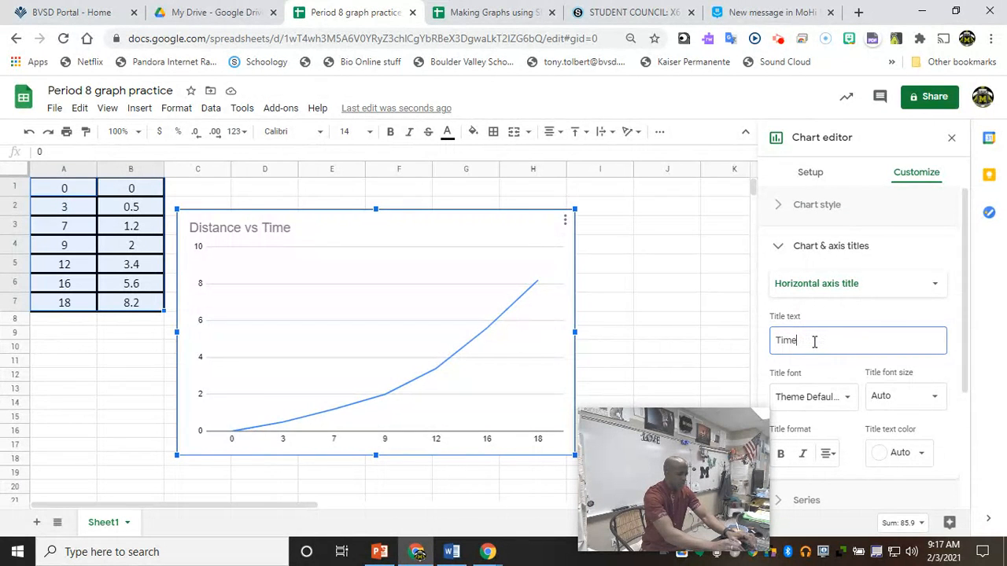
type("(")
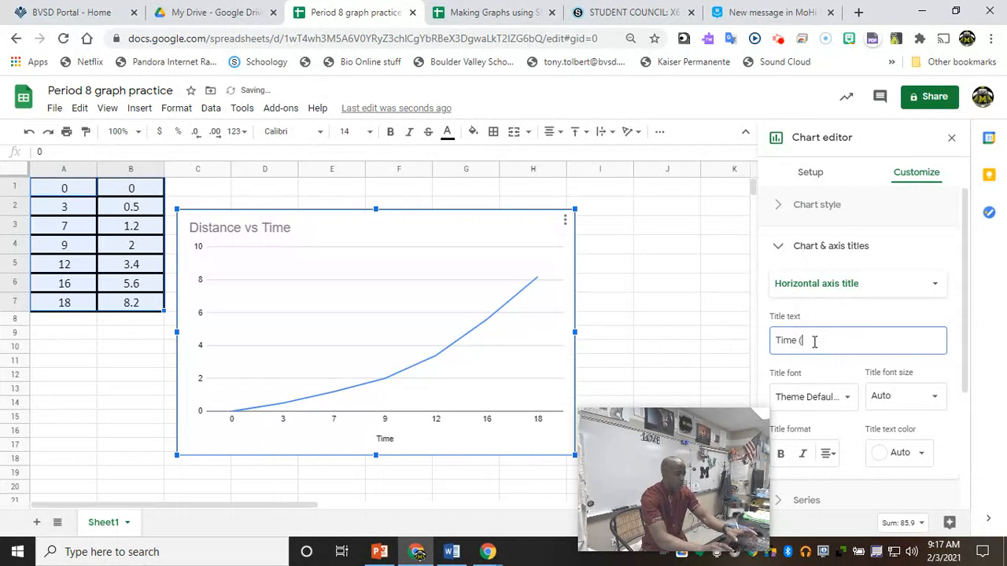
type("s)")
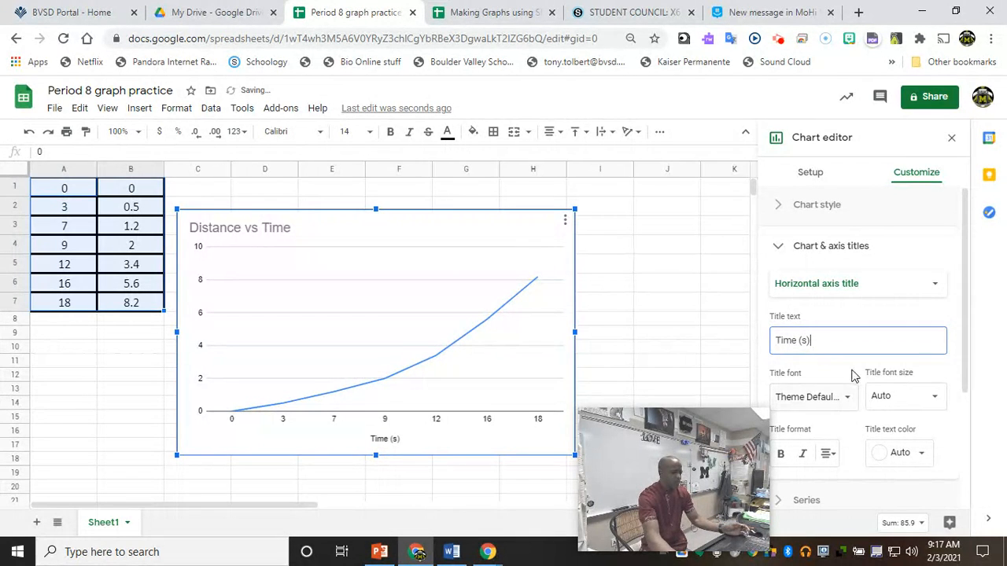
- Set the chart's vertical axis title to "Distance (m)"
left_click(932, 288)
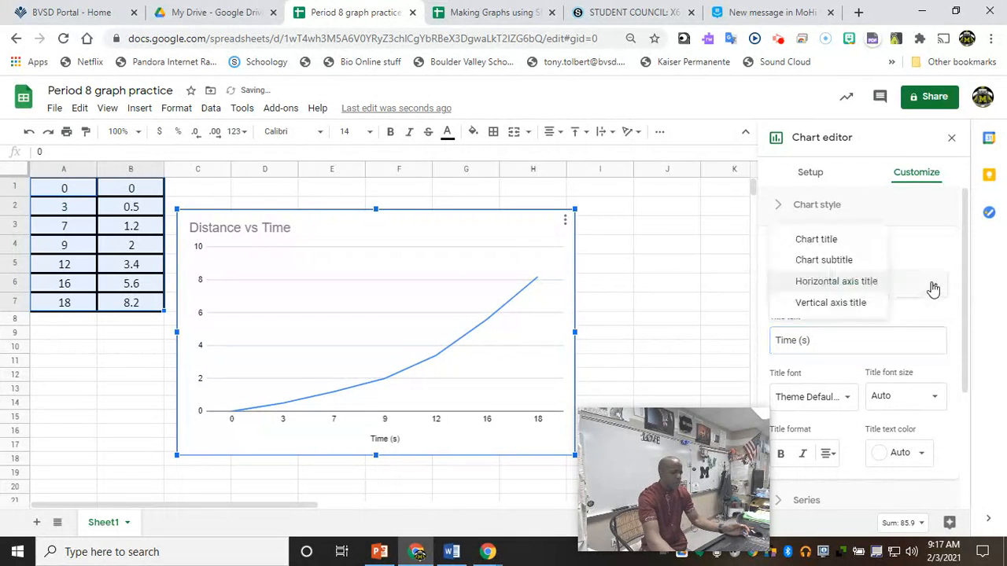
left_click(825, 305)
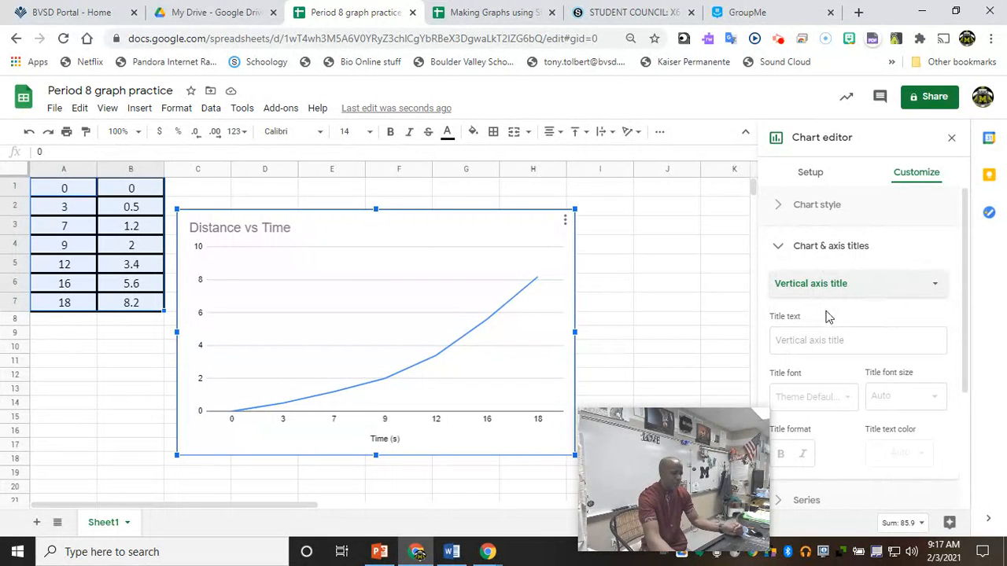
left_click(839, 341)
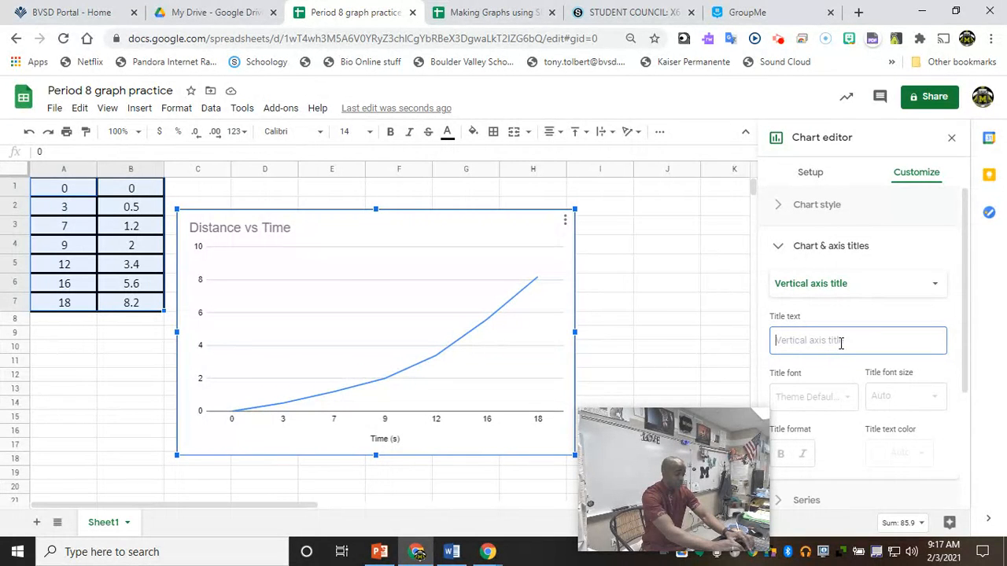
type("Distance (")
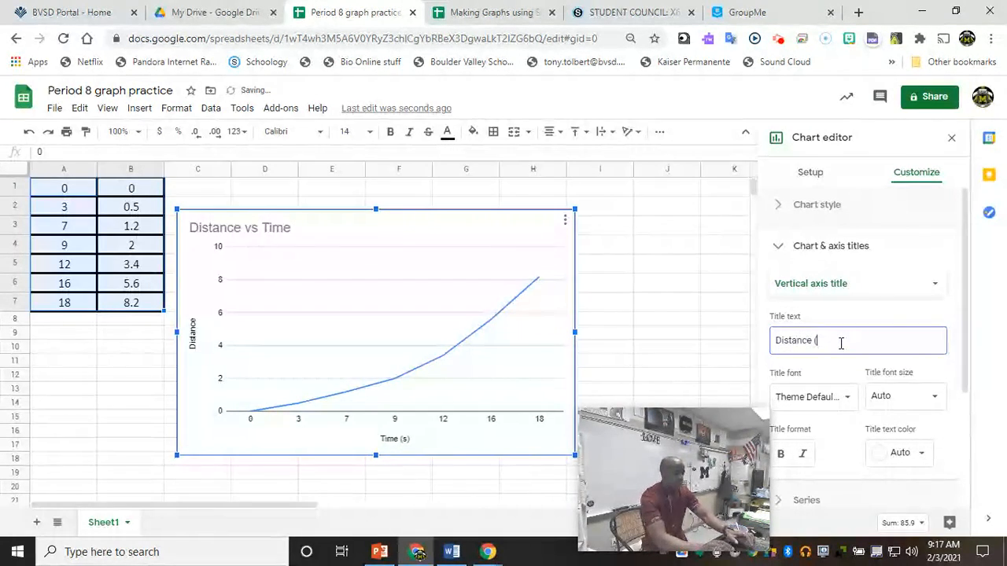
type("m)")
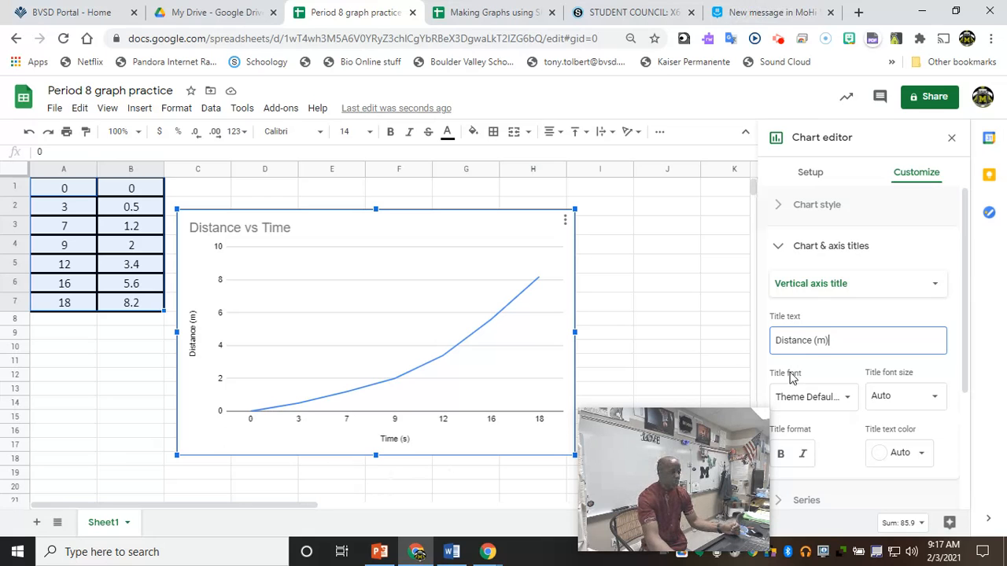
- Look over the remaining chart customization sections and display the line chart's available actions, including its download option
scroll(823, 362, "down", 1)
scroll(822, 364, "down", 1)
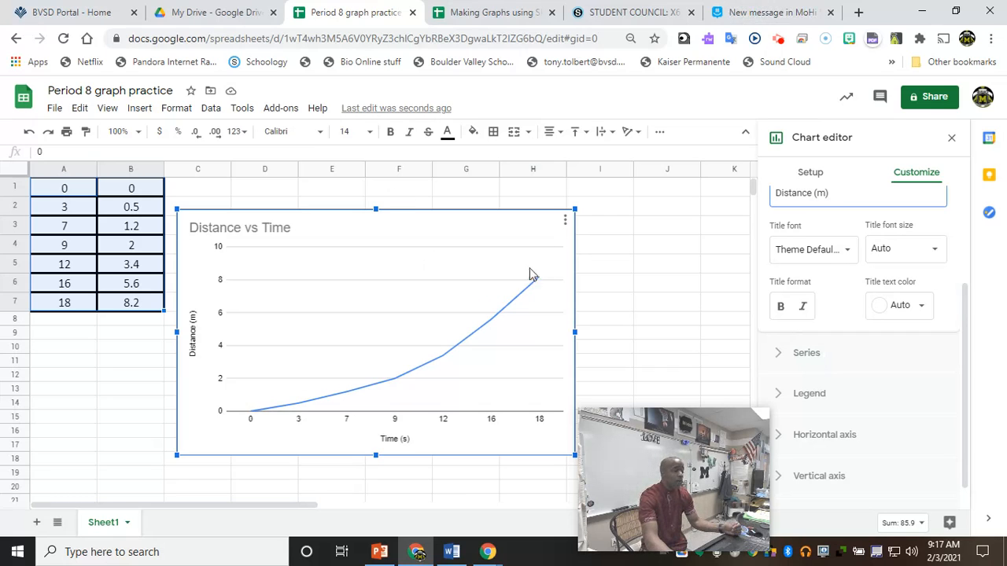
left_click(565, 223)
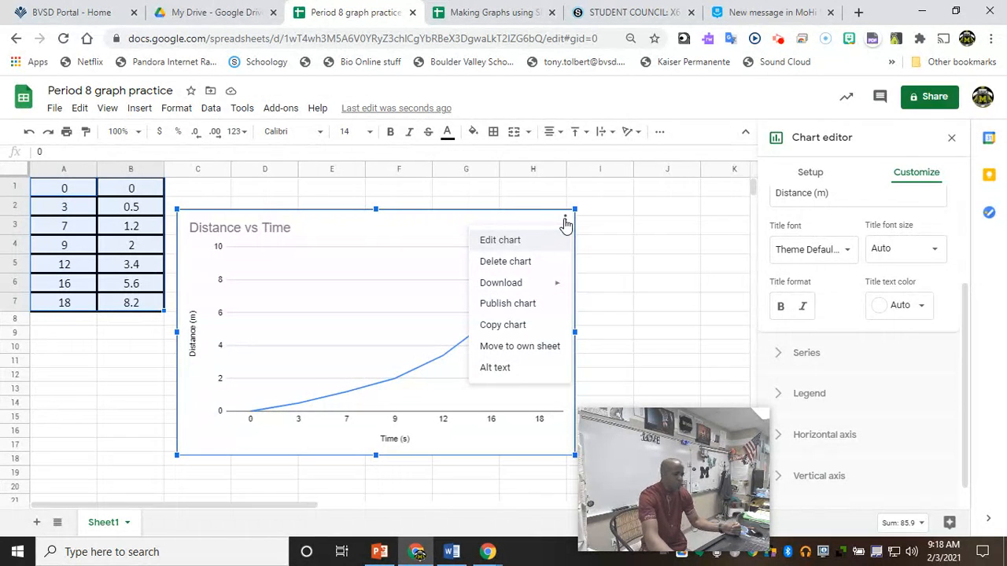
mouse_move(556, 291)
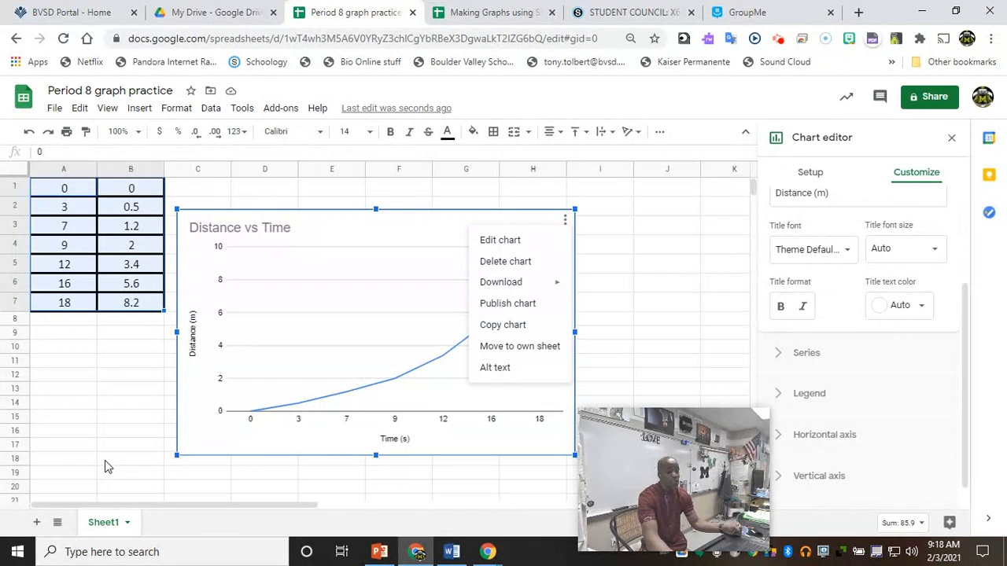
left_click(490, 555)
left_click(569, 515)
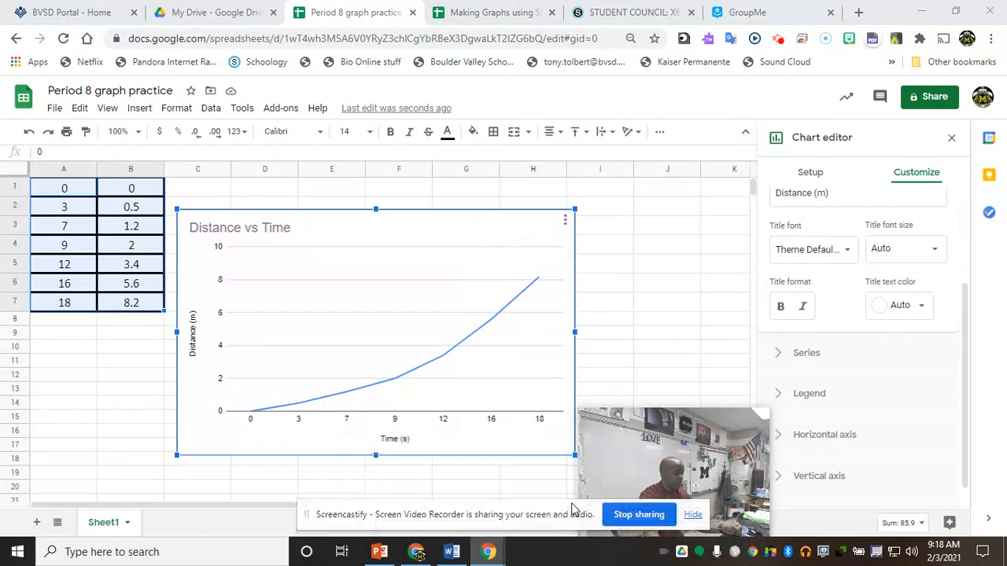